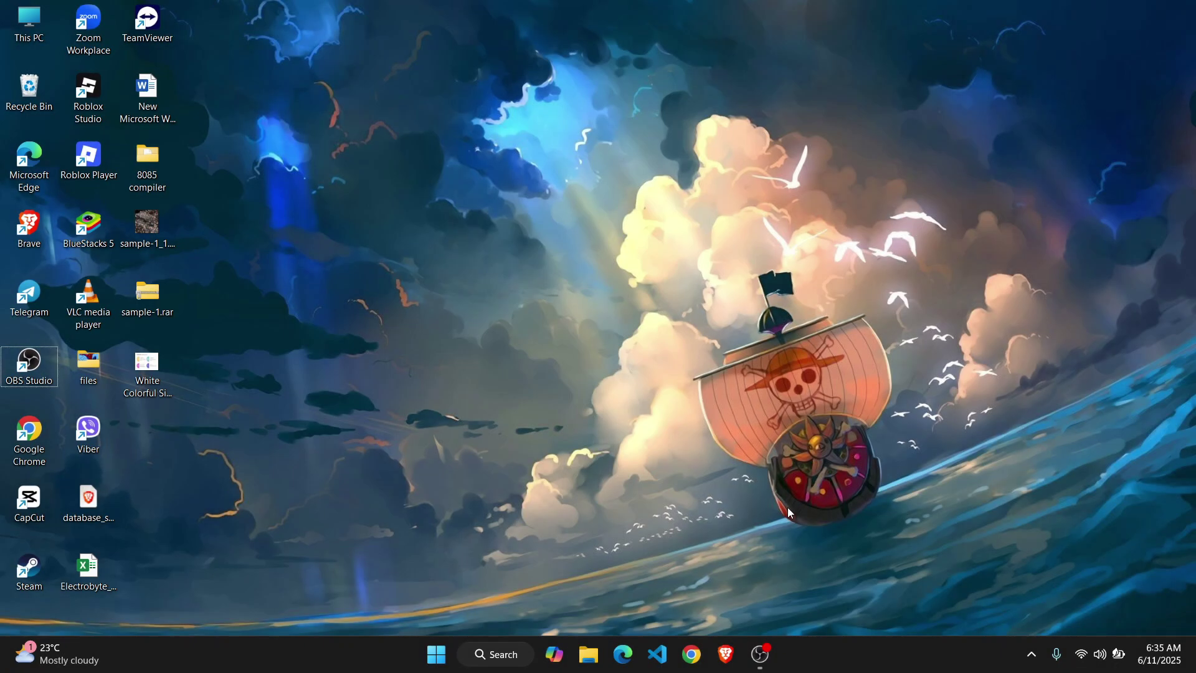
- Launch Microsoft Edge from the taskbar, then open Windows Settings via a 'settings' search
click(624, 655)
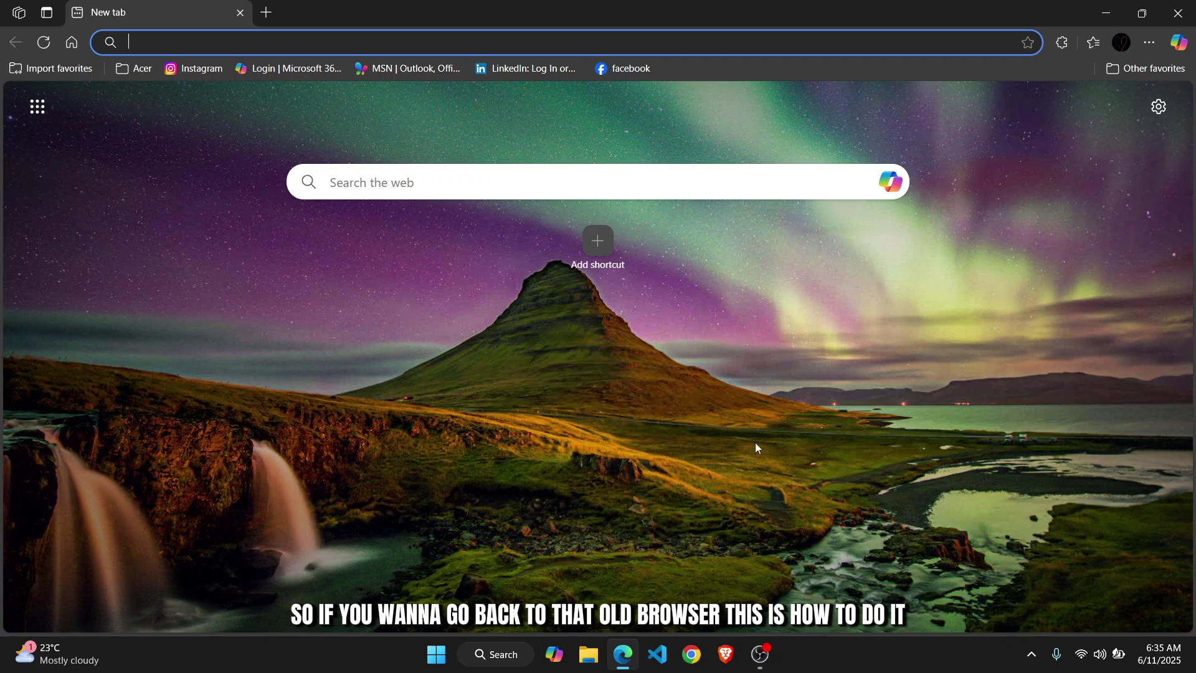
click(505, 654)
text(settings)
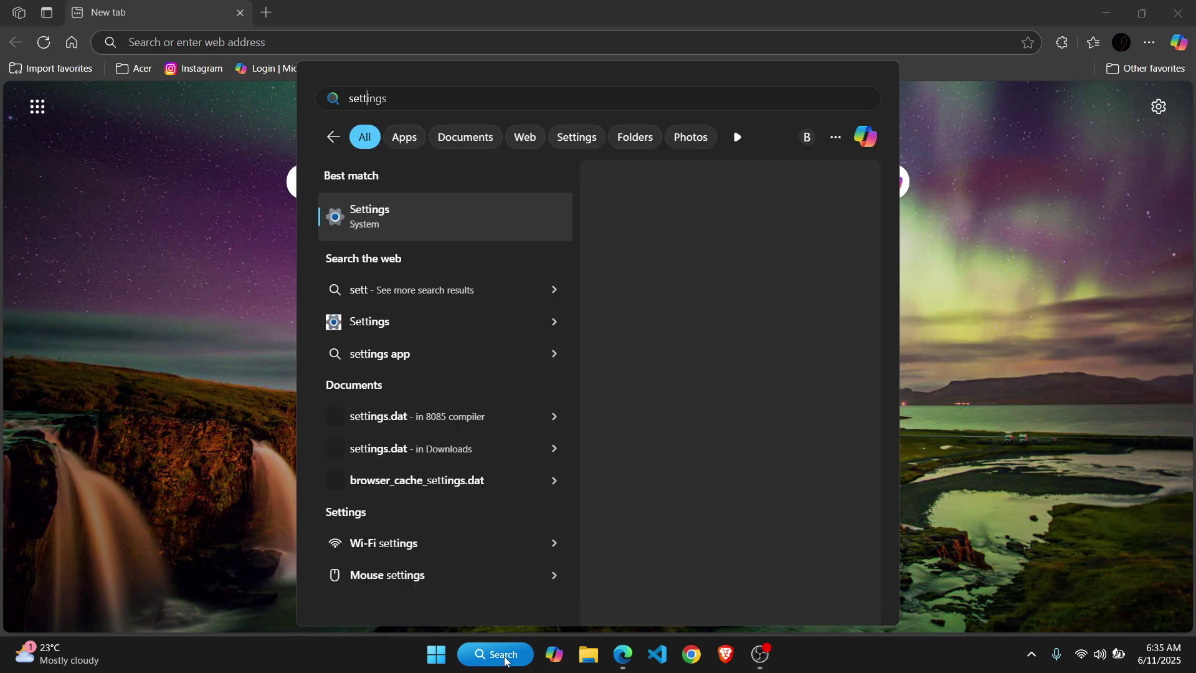
key(Return)
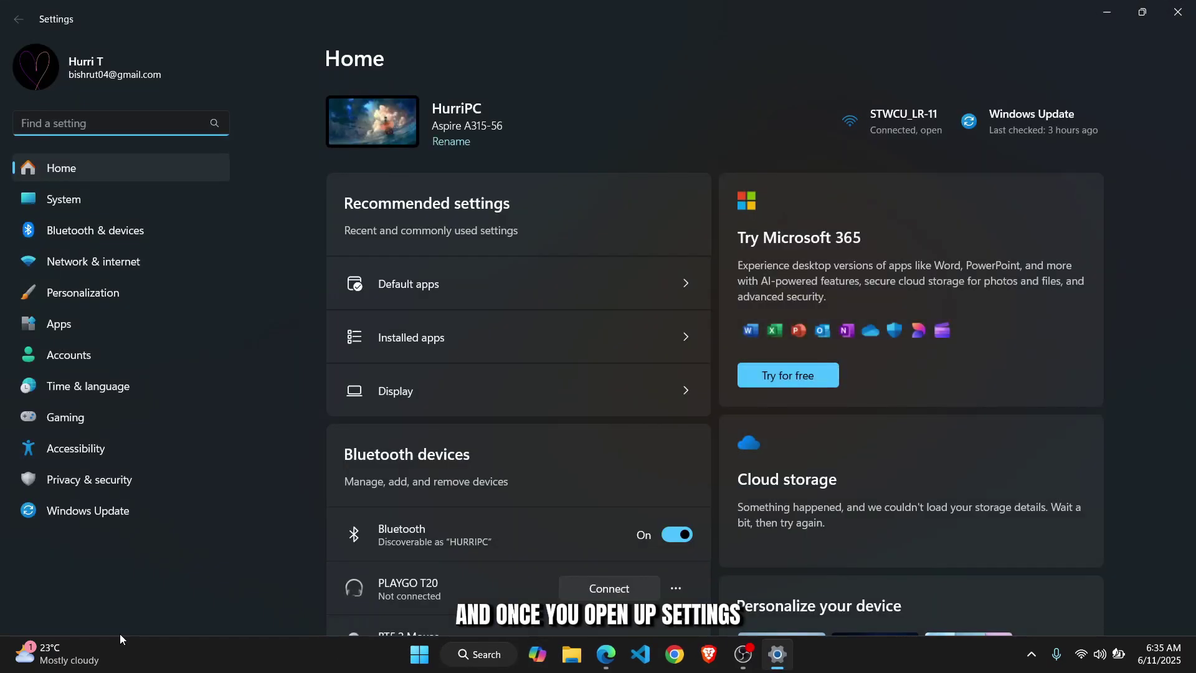
- Go to Apps > Default apps in Windows Settings
click(83, 331)
click(468, 206)
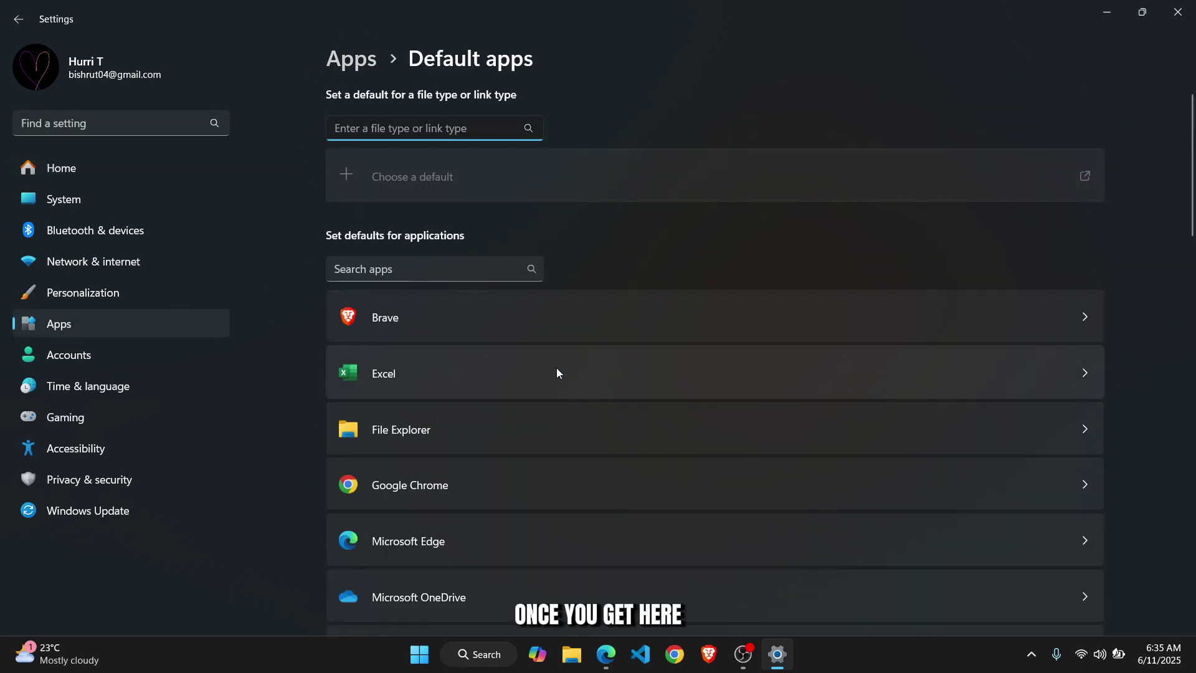
scroll(560, 367, down, 2)
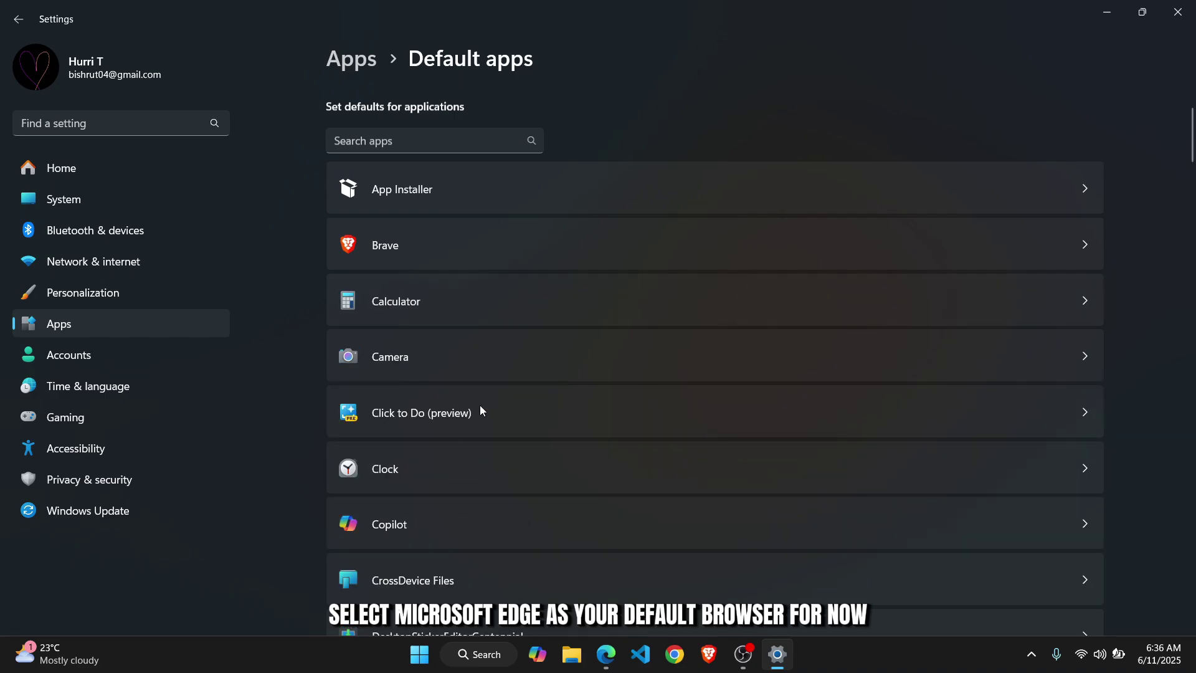
scroll(479, 404, down, 3)
scroll(480, 392, down, 1)
scroll(455, 381, down, 2)
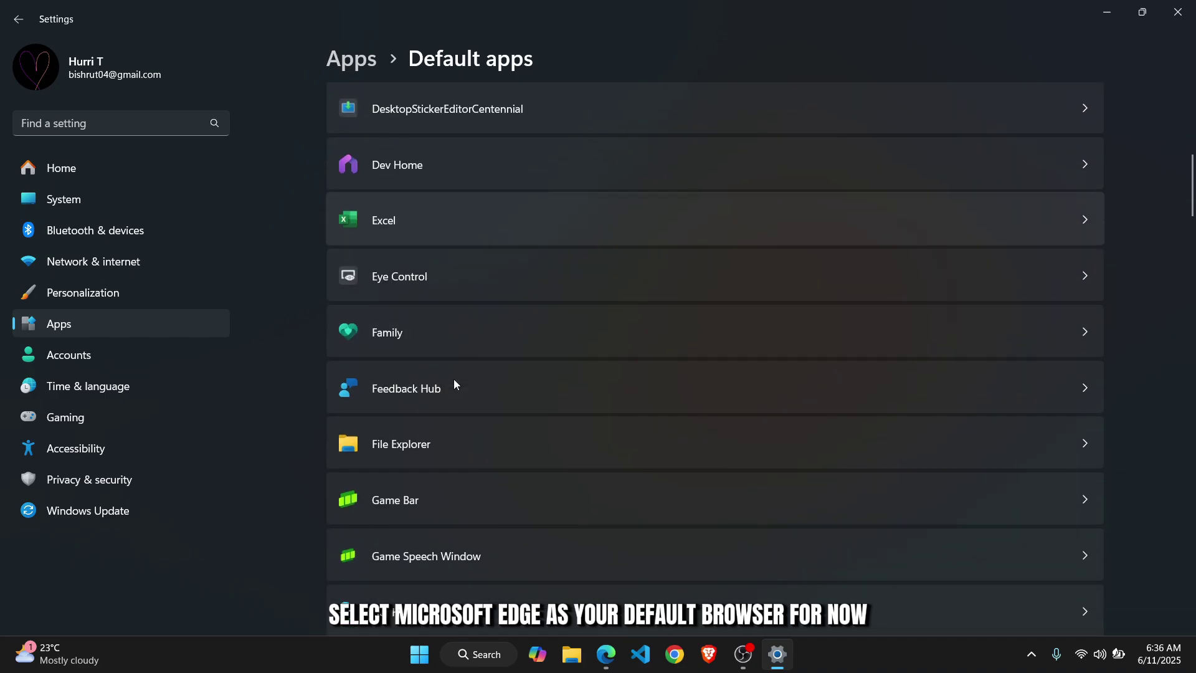
scroll(454, 381, up, 5)
scroll(454, 380, up, 2)
scroll(454, 378, down, 5)
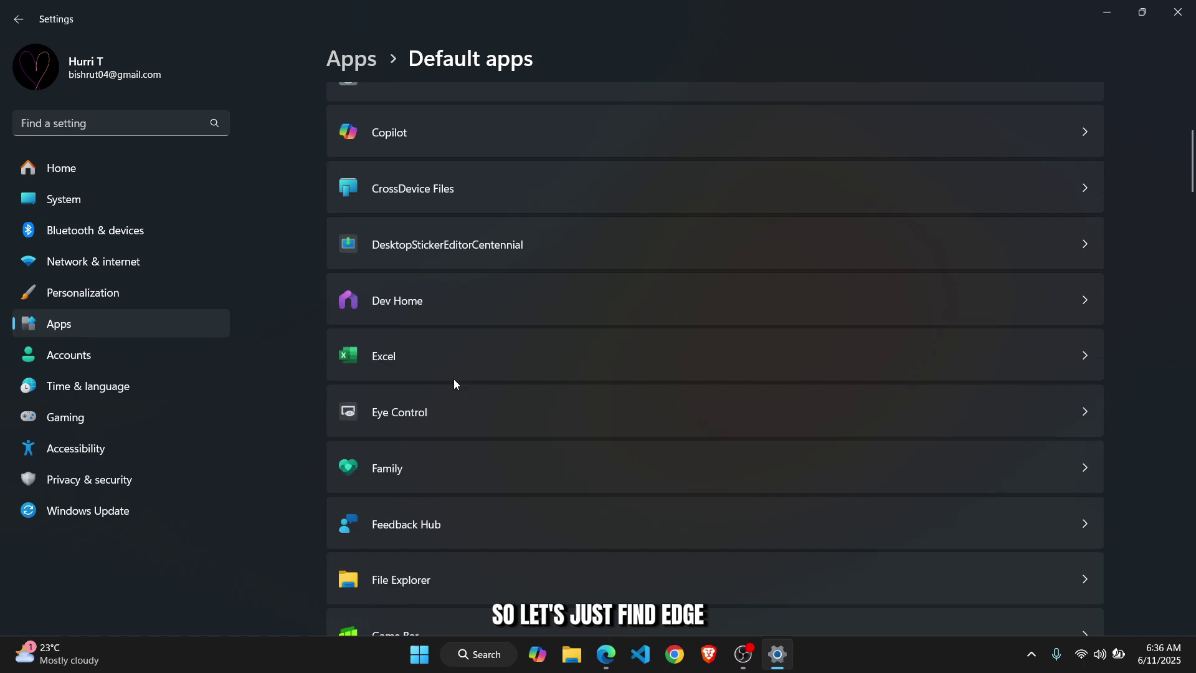
scroll(453, 378, down, 5)
scroll(453, 379, down, 2)
scroll(453, 379, down, 1)
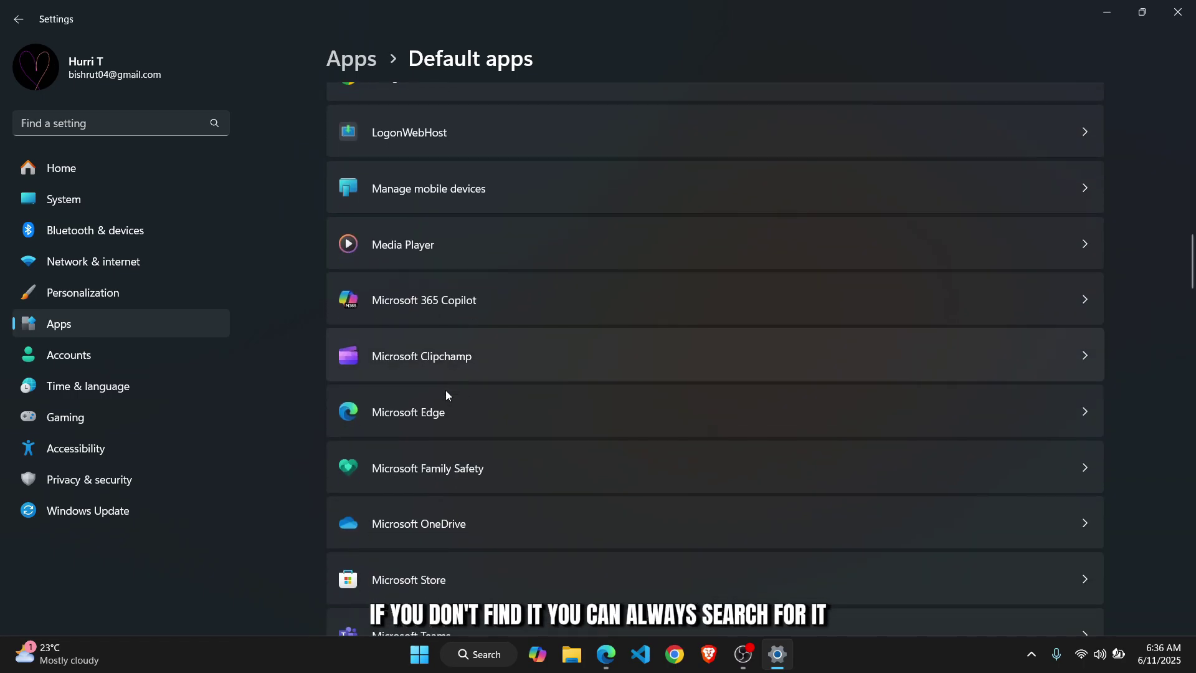
- Make Microsoft Edge the default browser from its Default apps entry
click(422, 416)
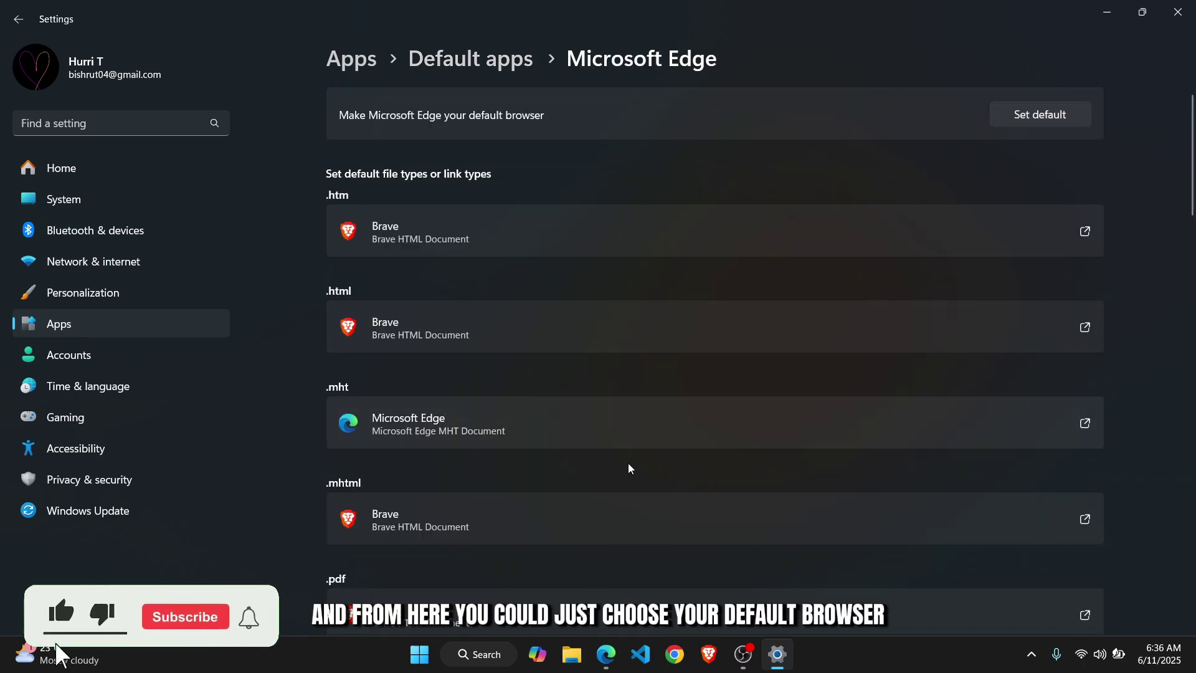
scroll(632, 441, down, 3)
scroll(633, 441, up, 1)
scroll(631, 441, up, 1)
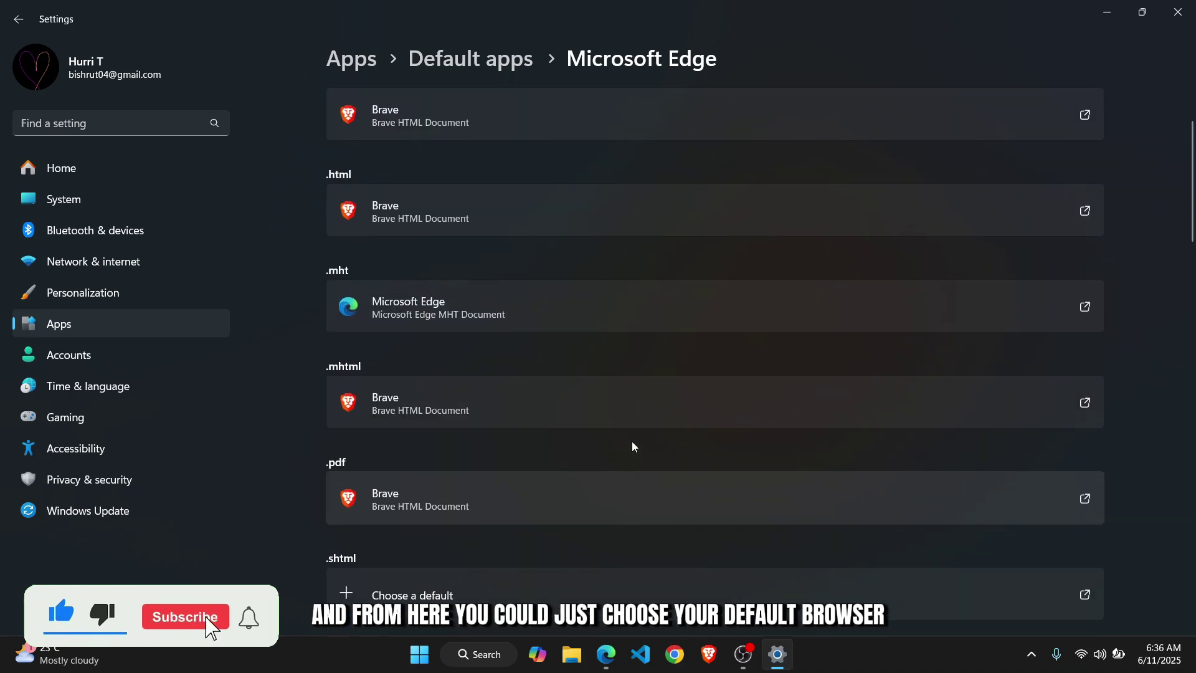
scroll(631, 441, up, 2)
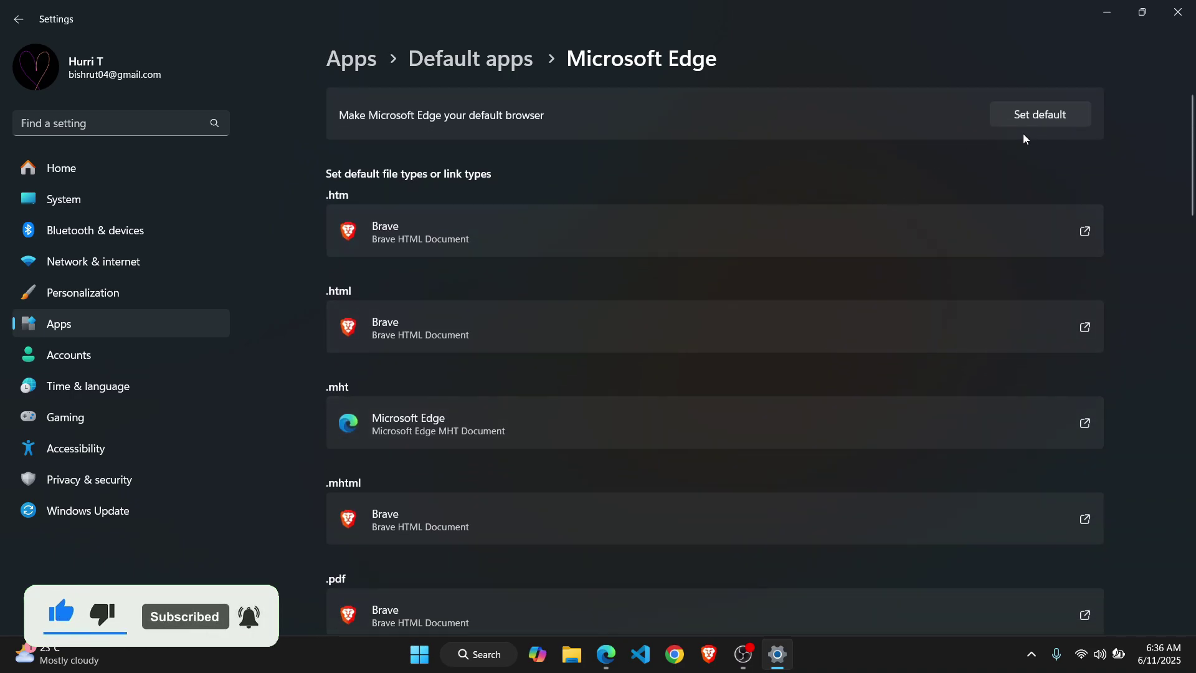
click(1065, 117)
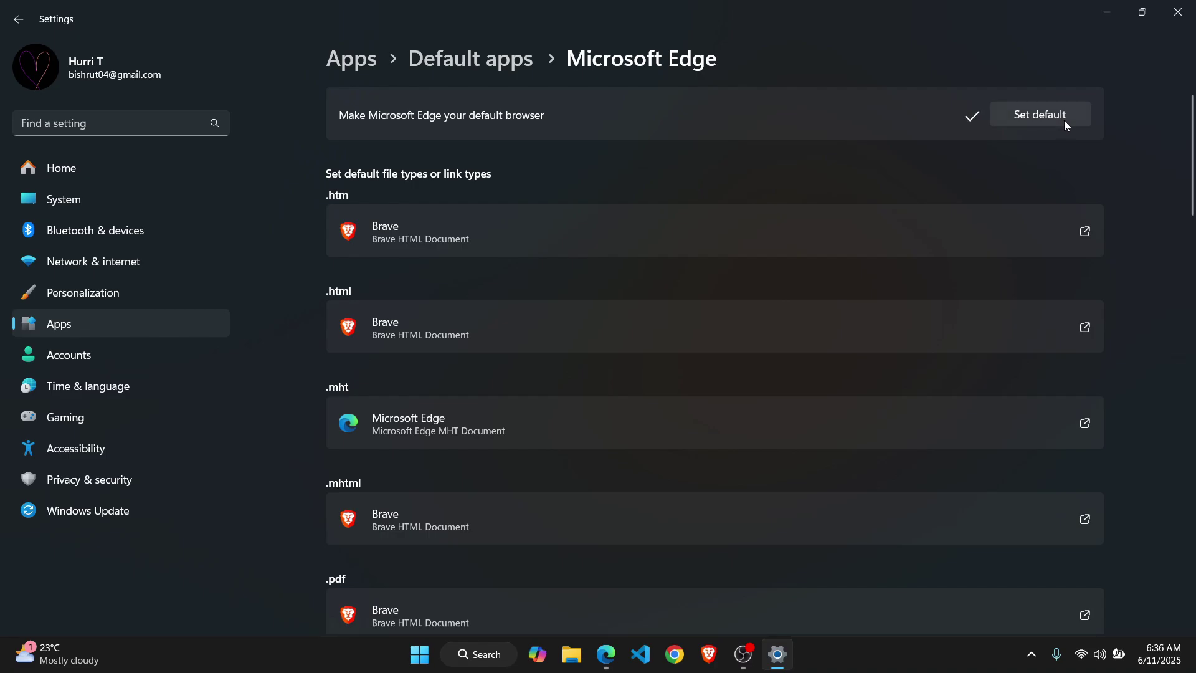
- Switch to Edge and open its Settings from the main menu
click(598, 654)
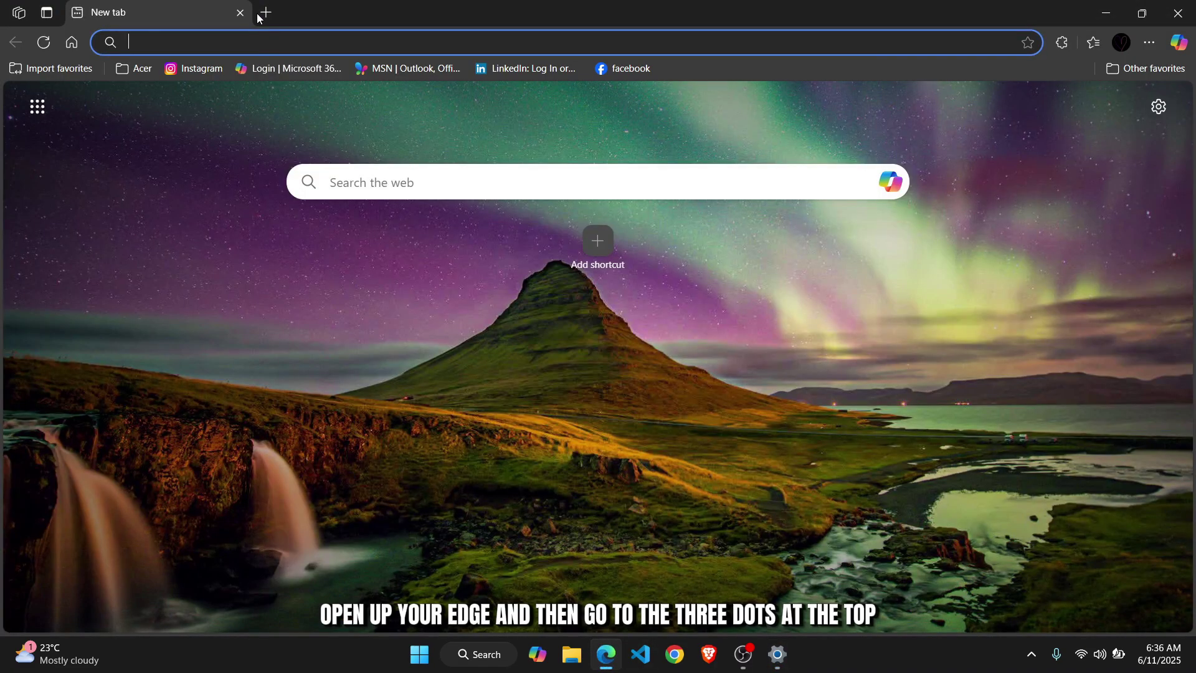
click(1154, 40)
scroll(993, 341, down, 1)
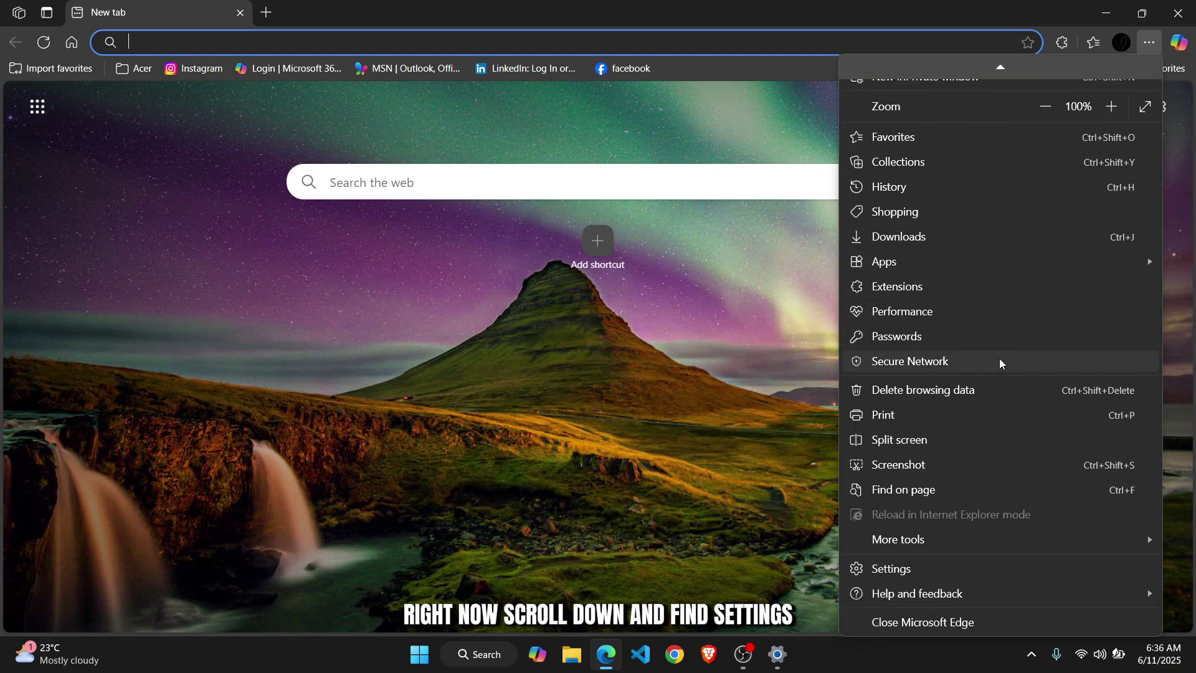
click(879, 568)
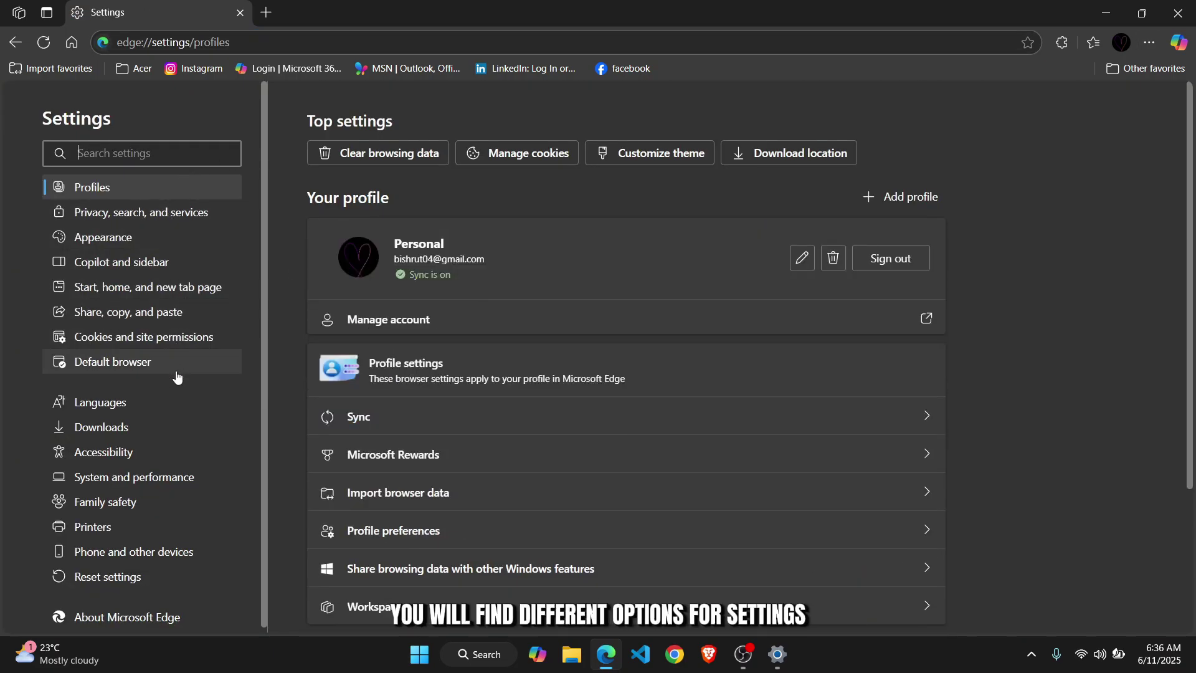
- In Default browser settings, toggle IE mode reloading to Default and back to Allow
click(89, 373)
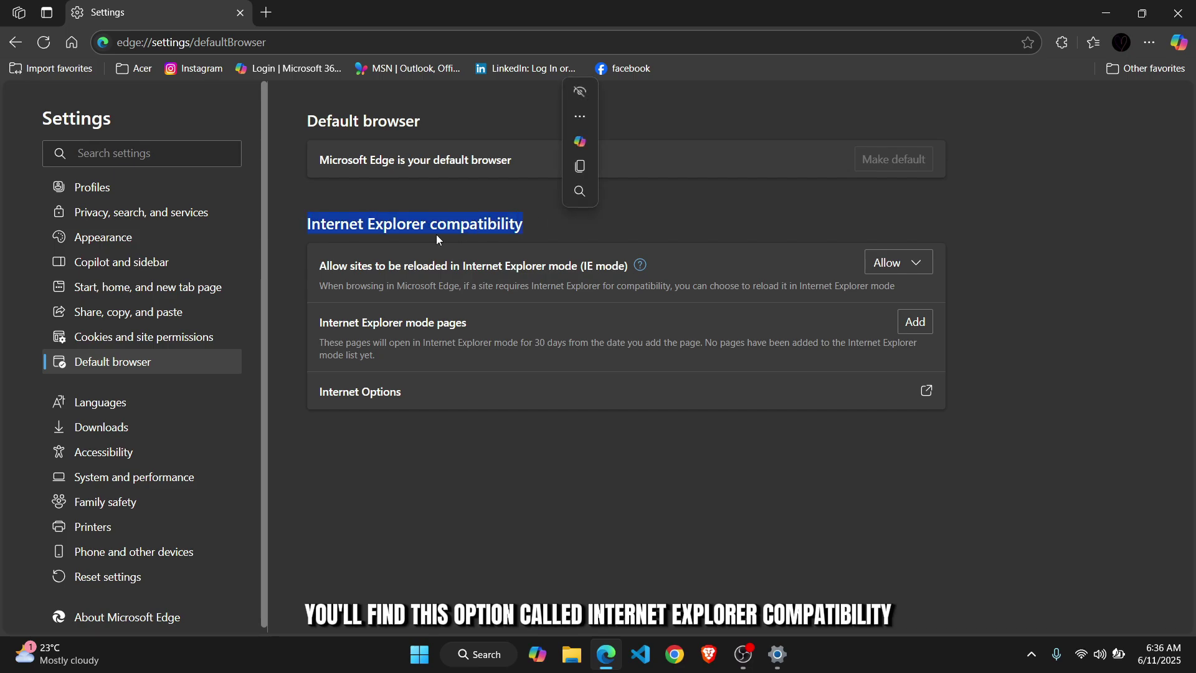
click(906, 263)
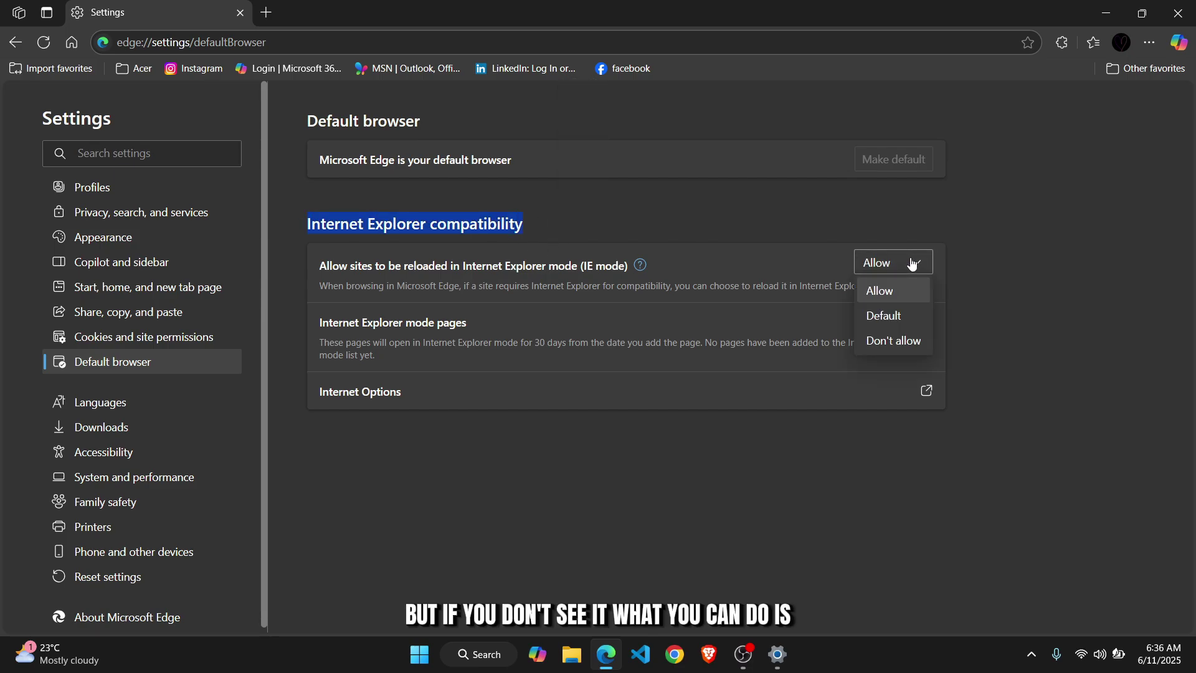
click(904, 314)
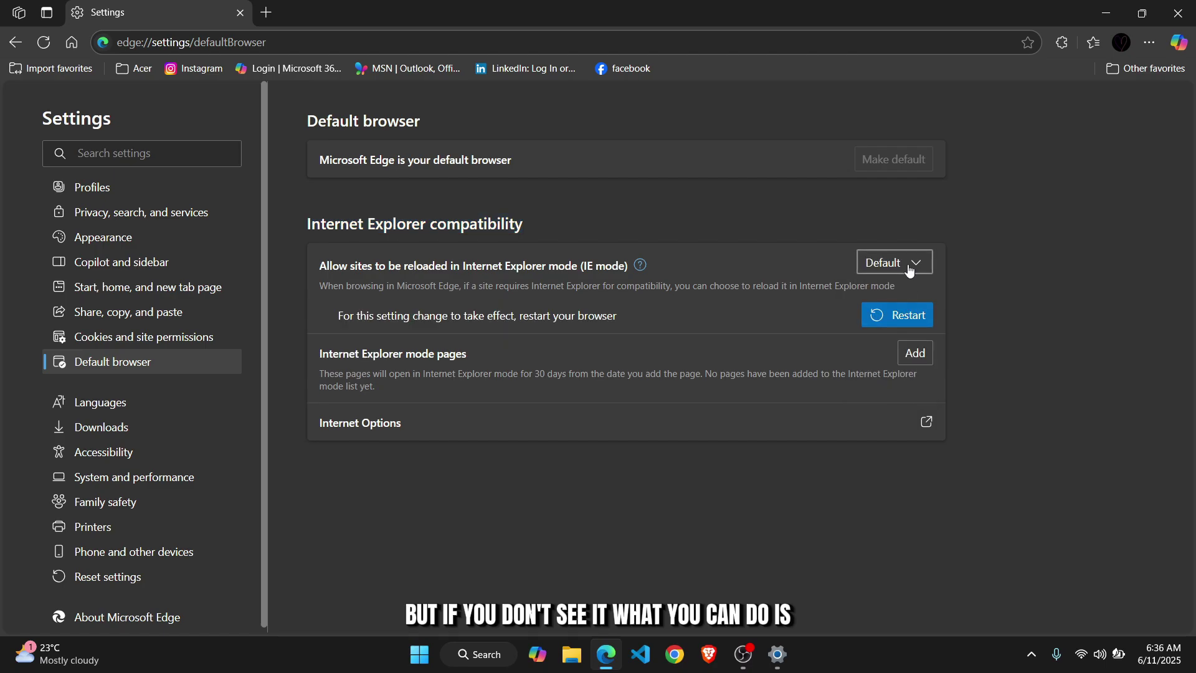
click(908, 269)
click(895, 289)
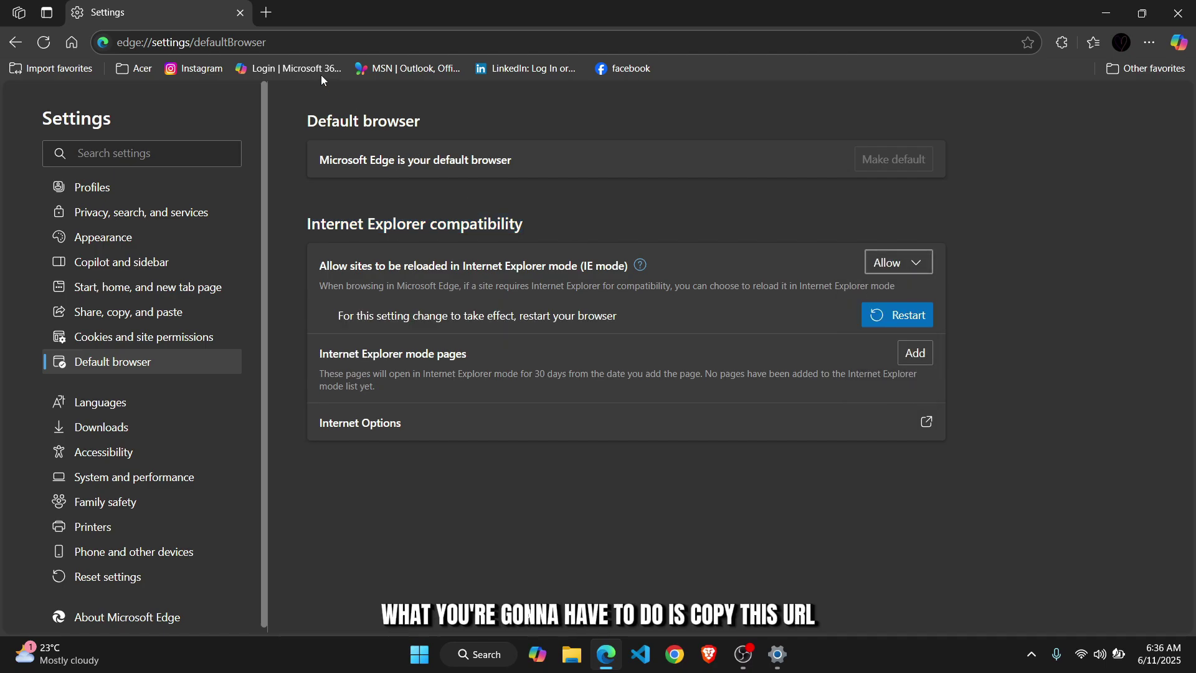
- Load edge://settings/defaultbrowser in a new tab from the pasted address, then return to the original settings tab
click(297, 42)
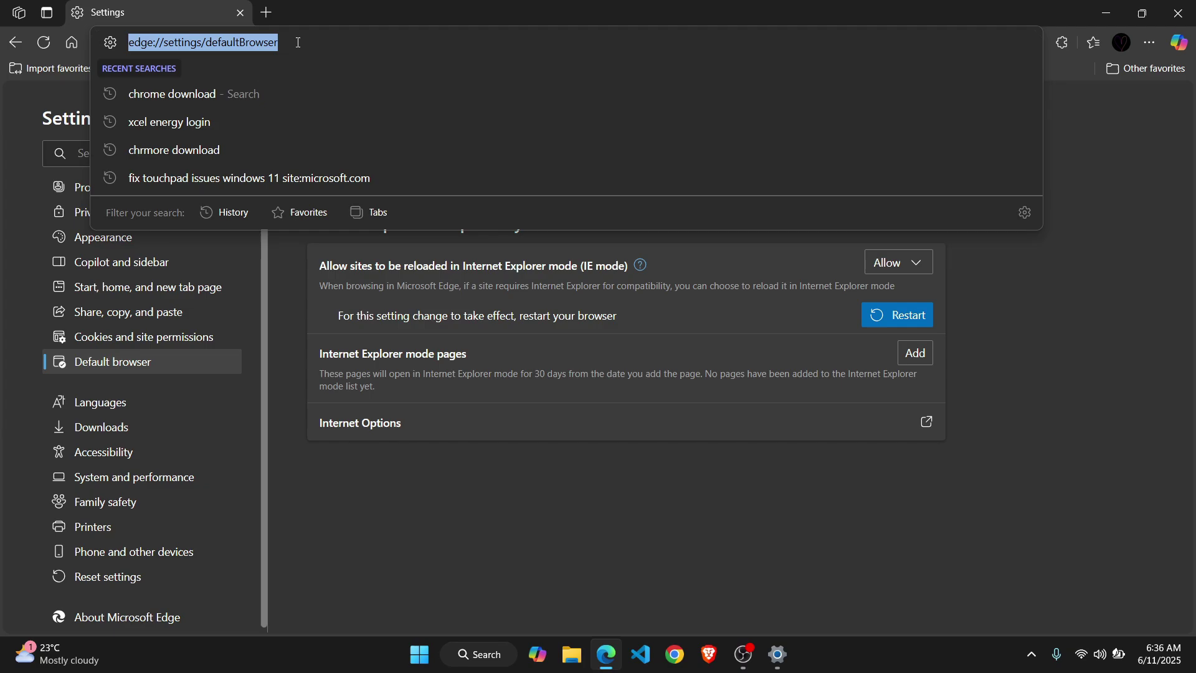
click(266, 12)
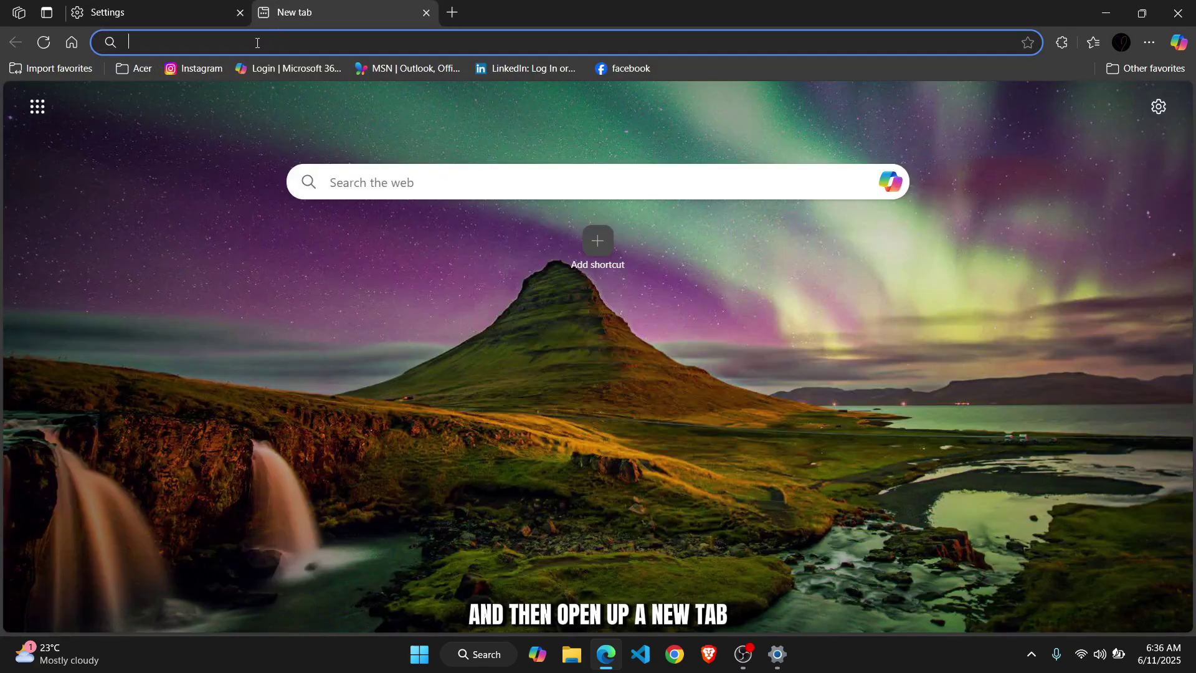
text(edge://settings/defaultBrowser)
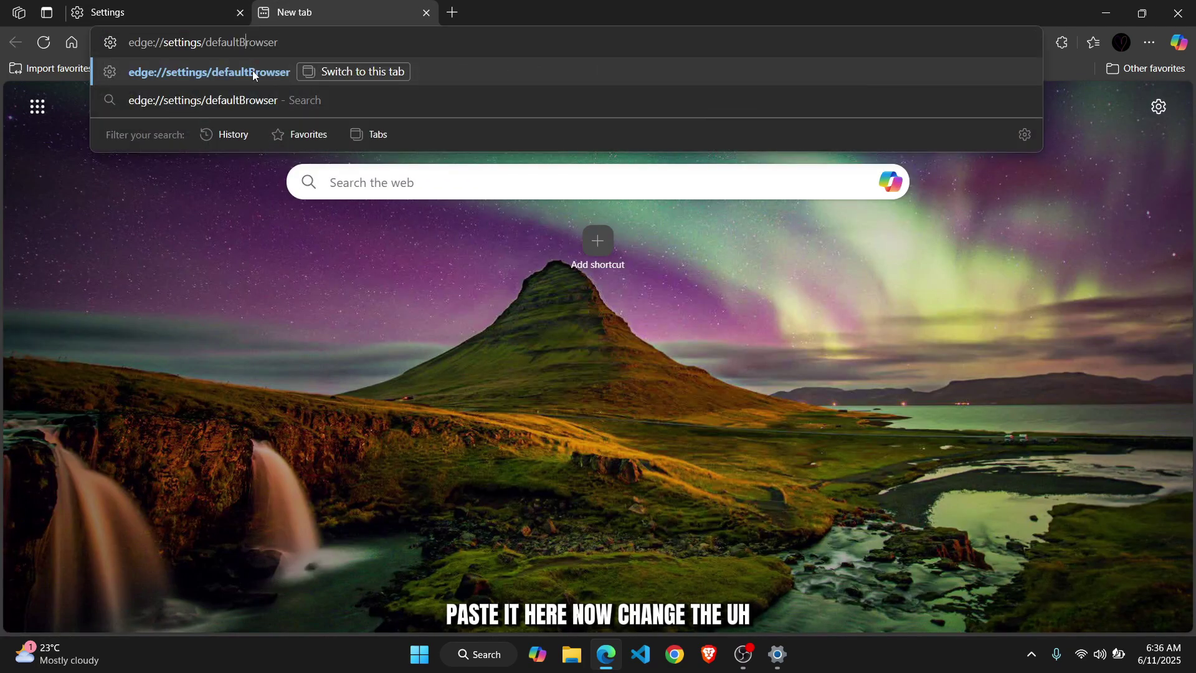
key(BackSpace)
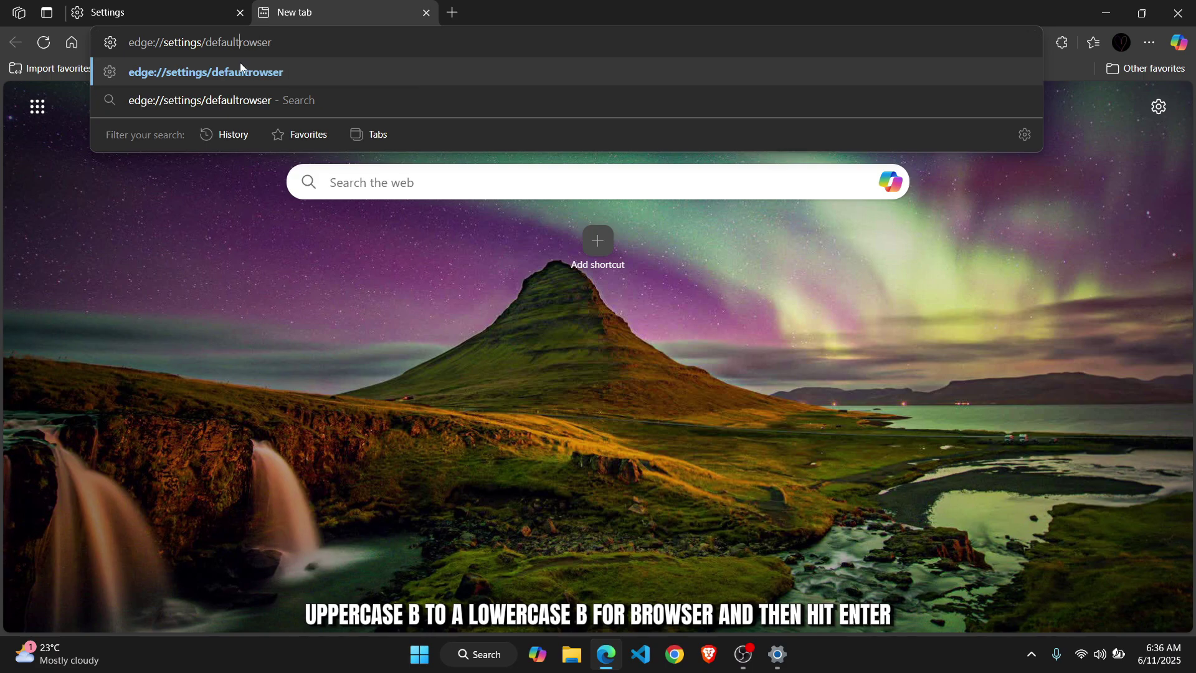
text(b)
key(Return)
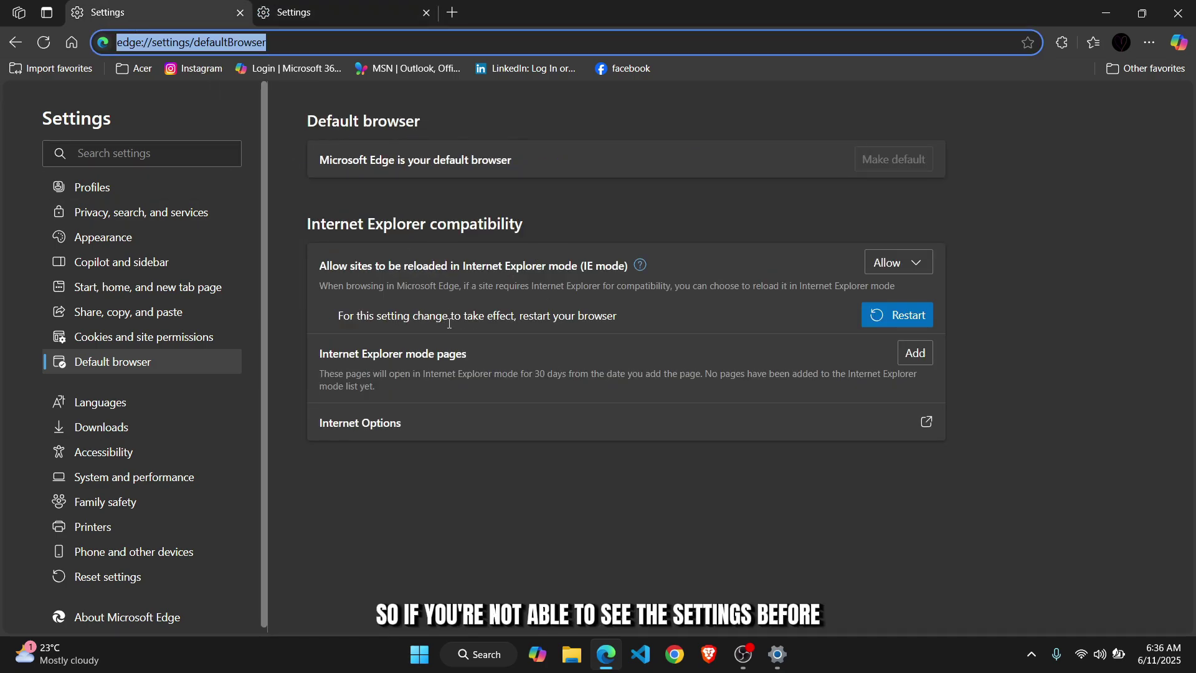
click(339, 5)
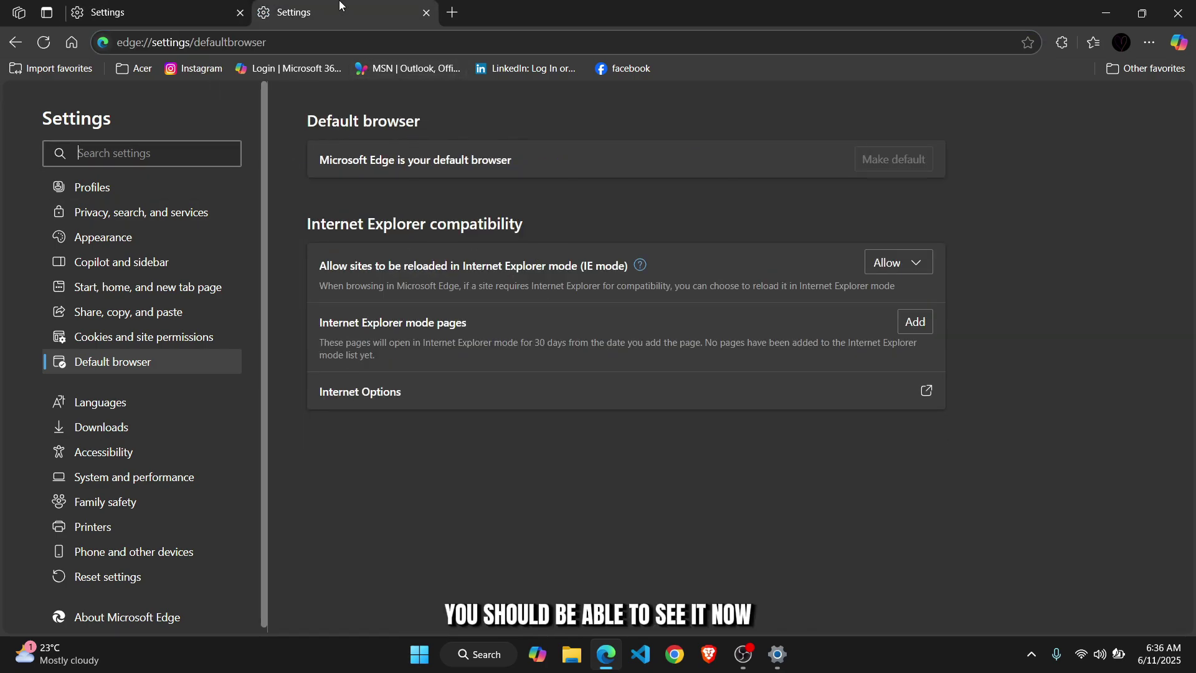
- Keep IE mode reloading set to Allow, restart Edge and close the Windows Default apps settings
click(924, 266)
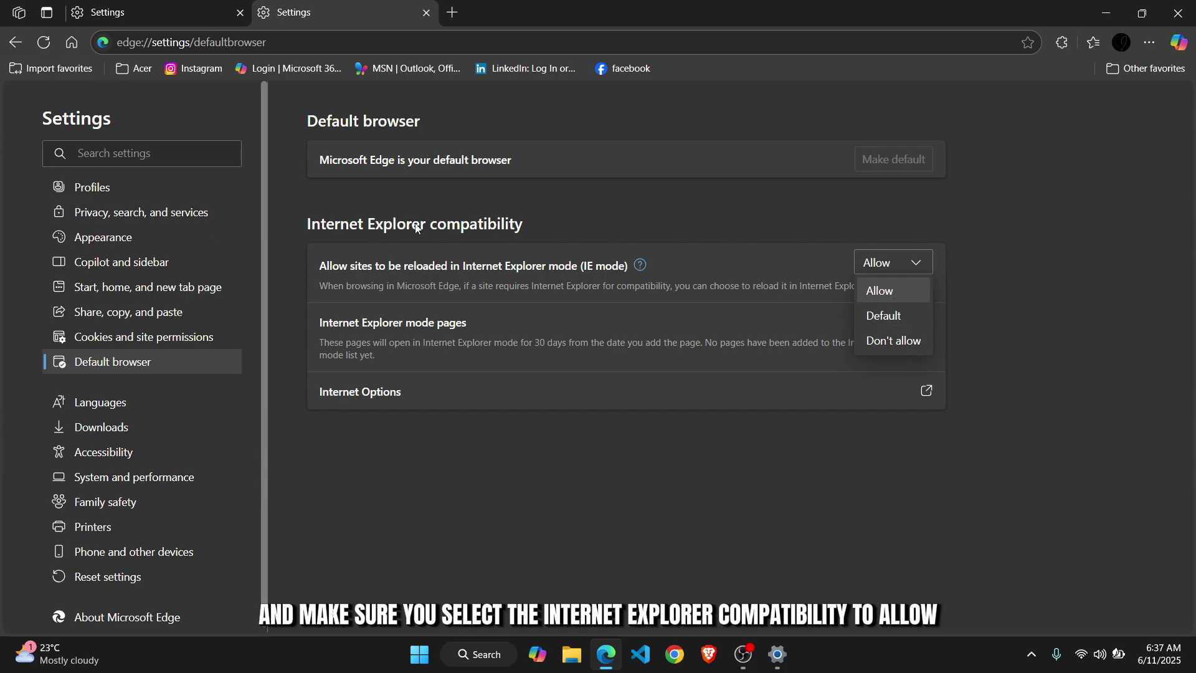
click(886, 291)
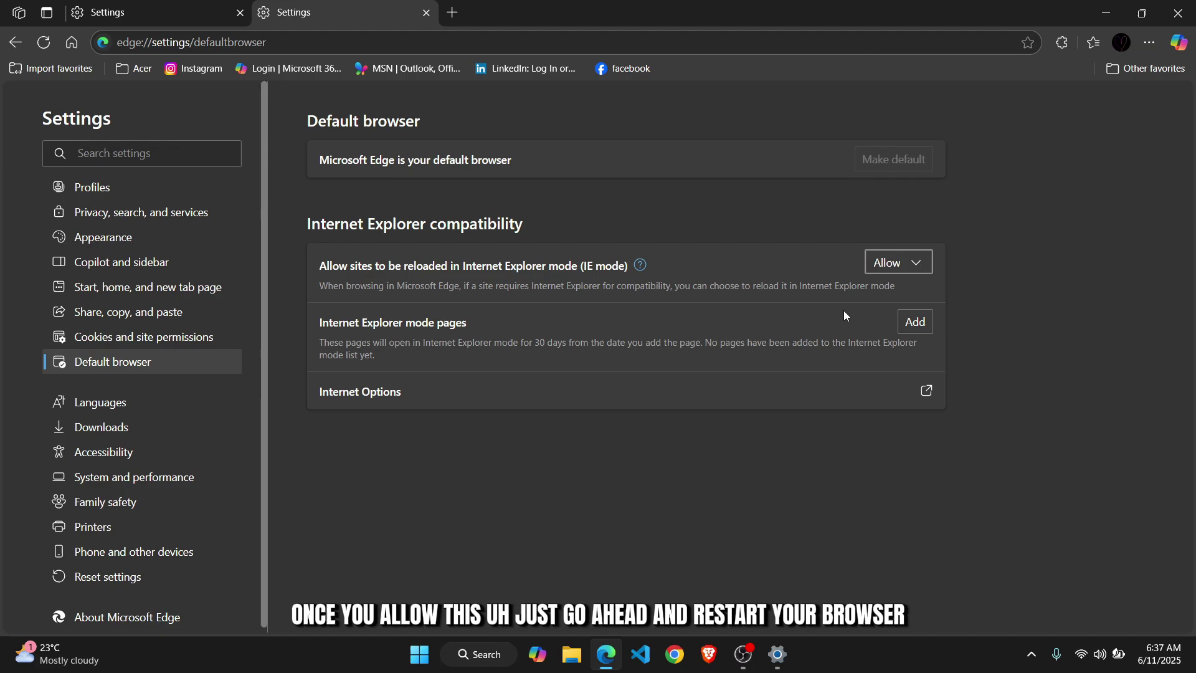
click(139, 5)
click(910, 322)
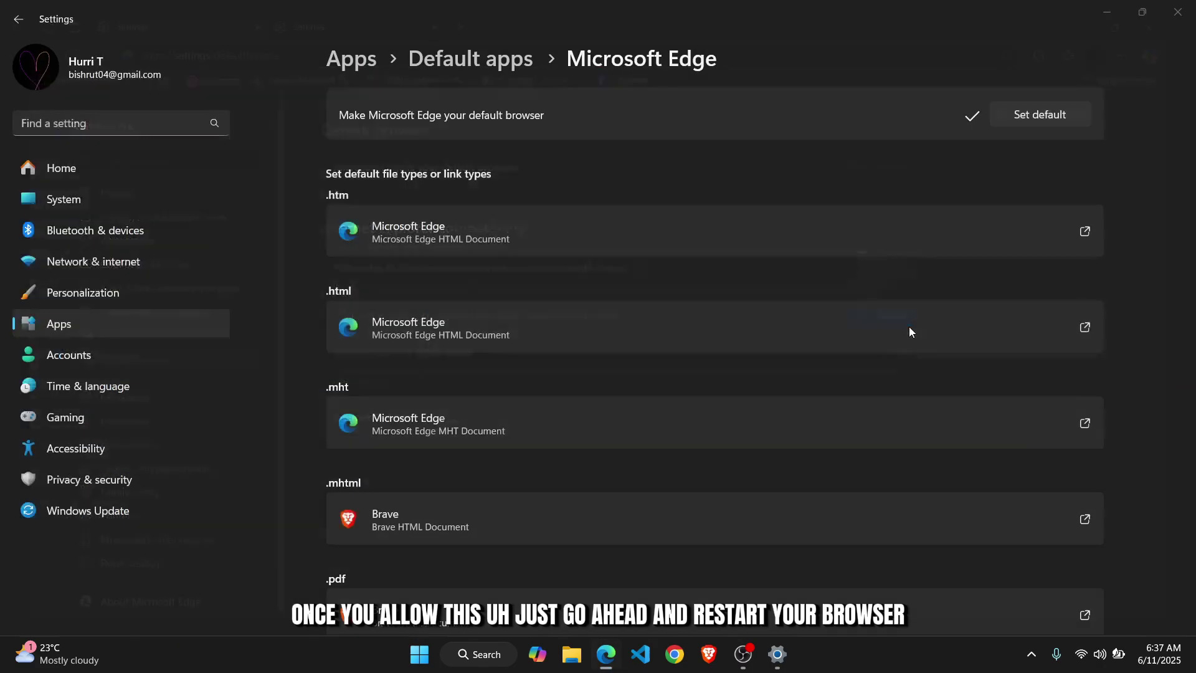
click(1177, 12)
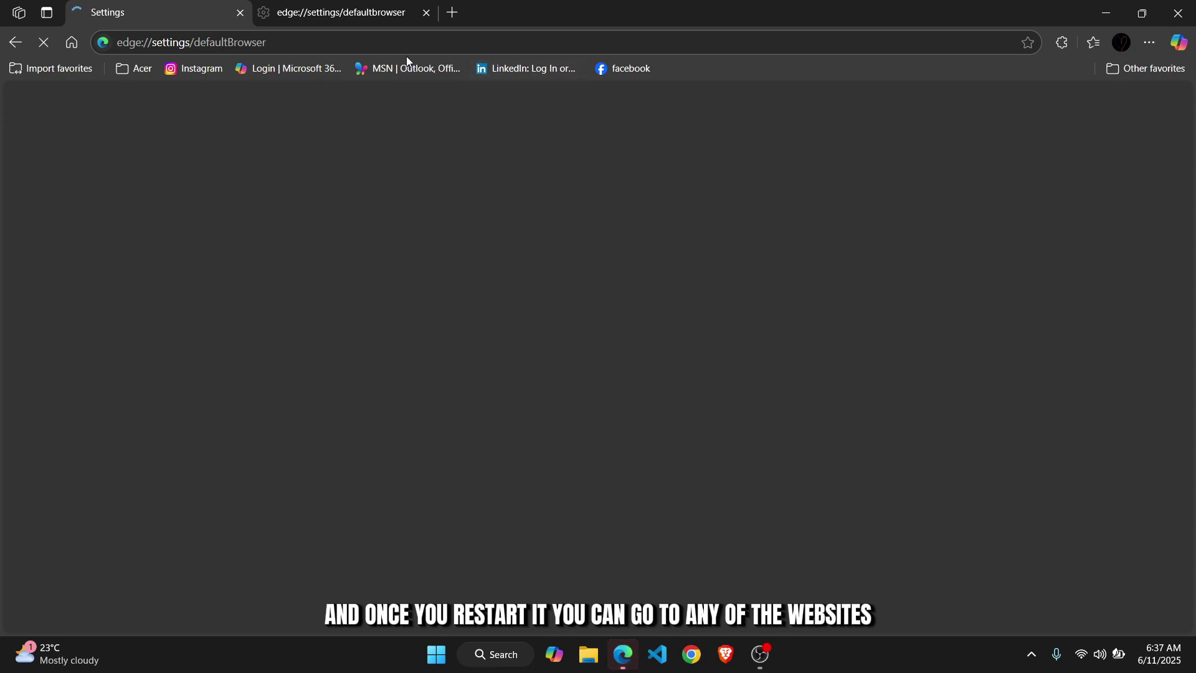
- Close the duplicate settings tab, load youtube.com and check the main menu for the IE mode reload option
click(426, 12)
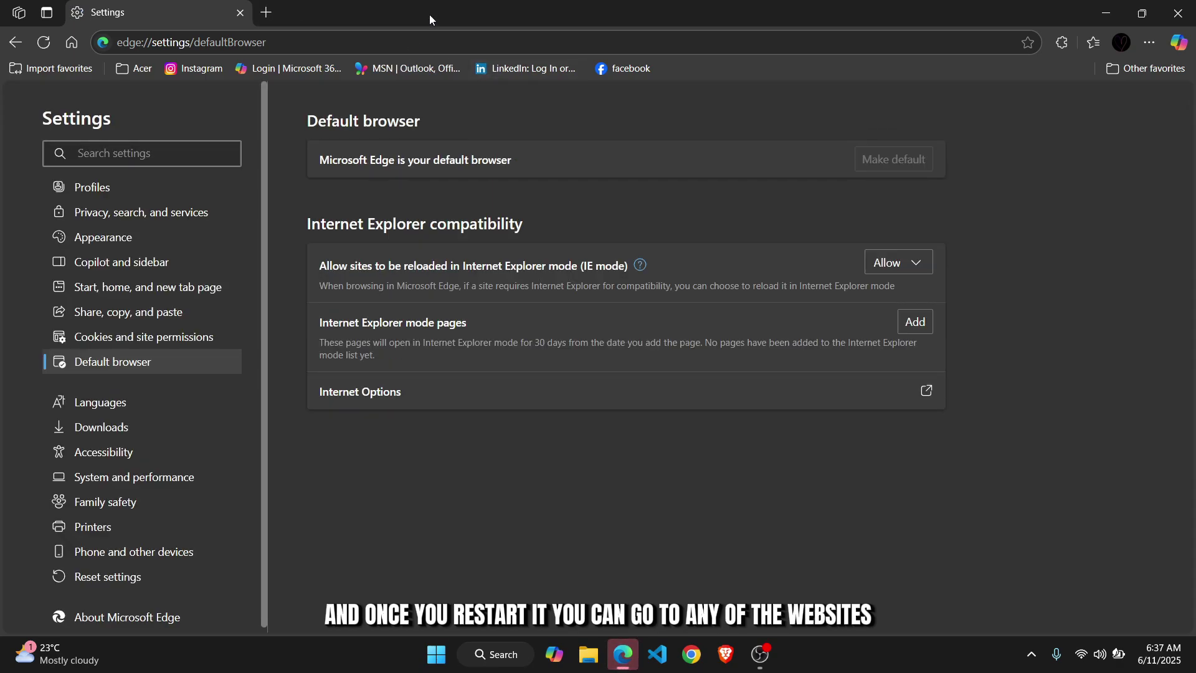
click(266, 12)
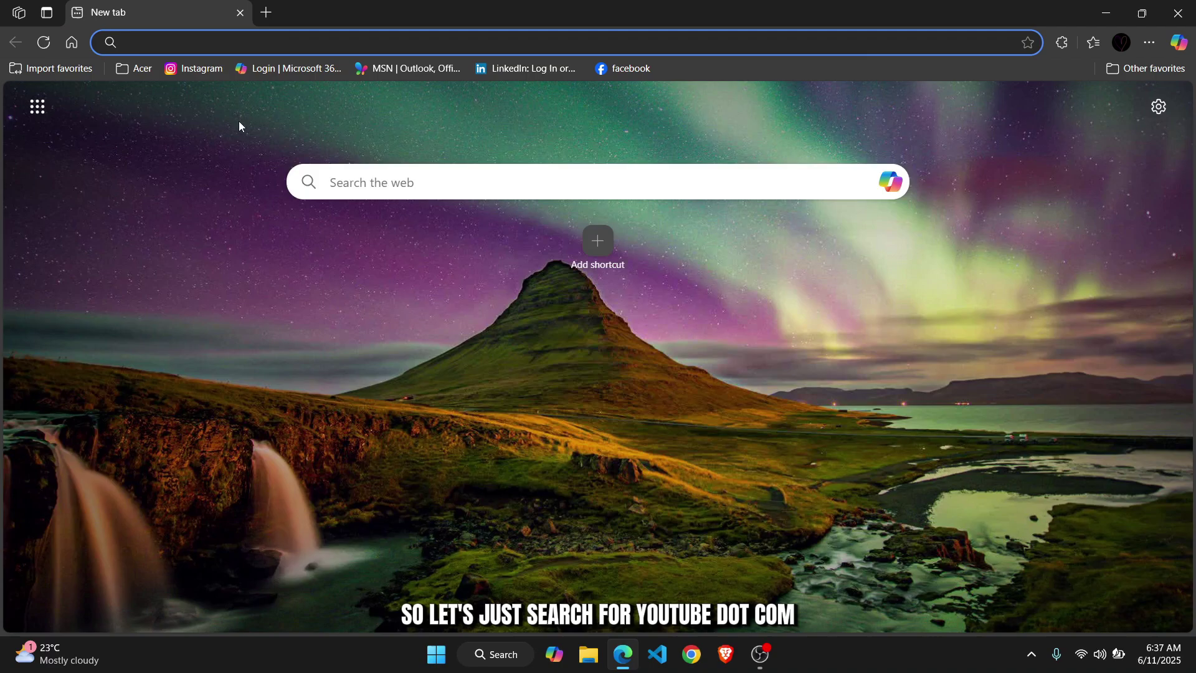
text(youtube.com)
key(Return)
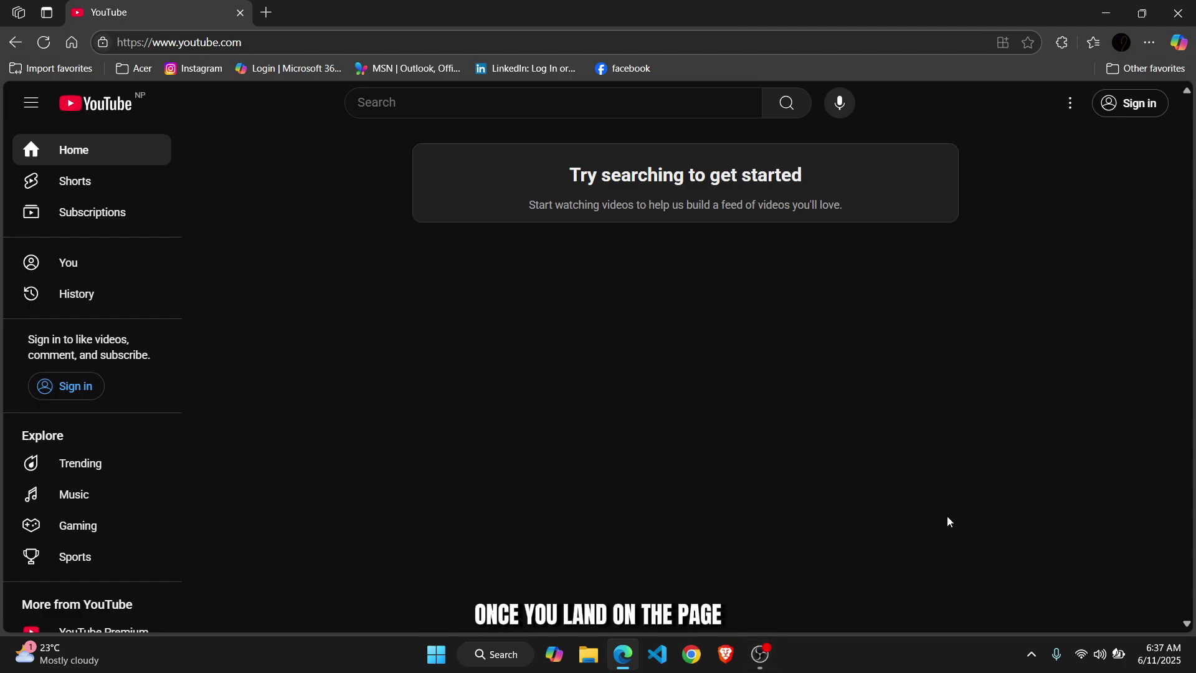
click(1151, 37)
scroll(935, 444, down, 1)
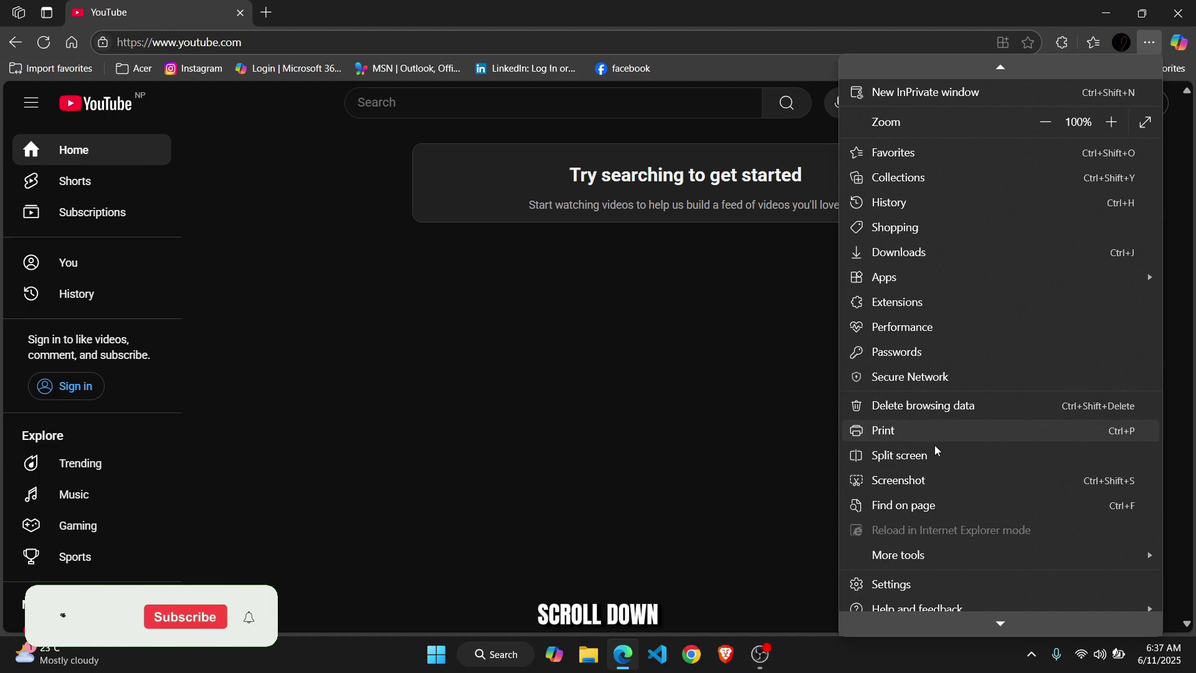
scroll(932, 449, down, 1)
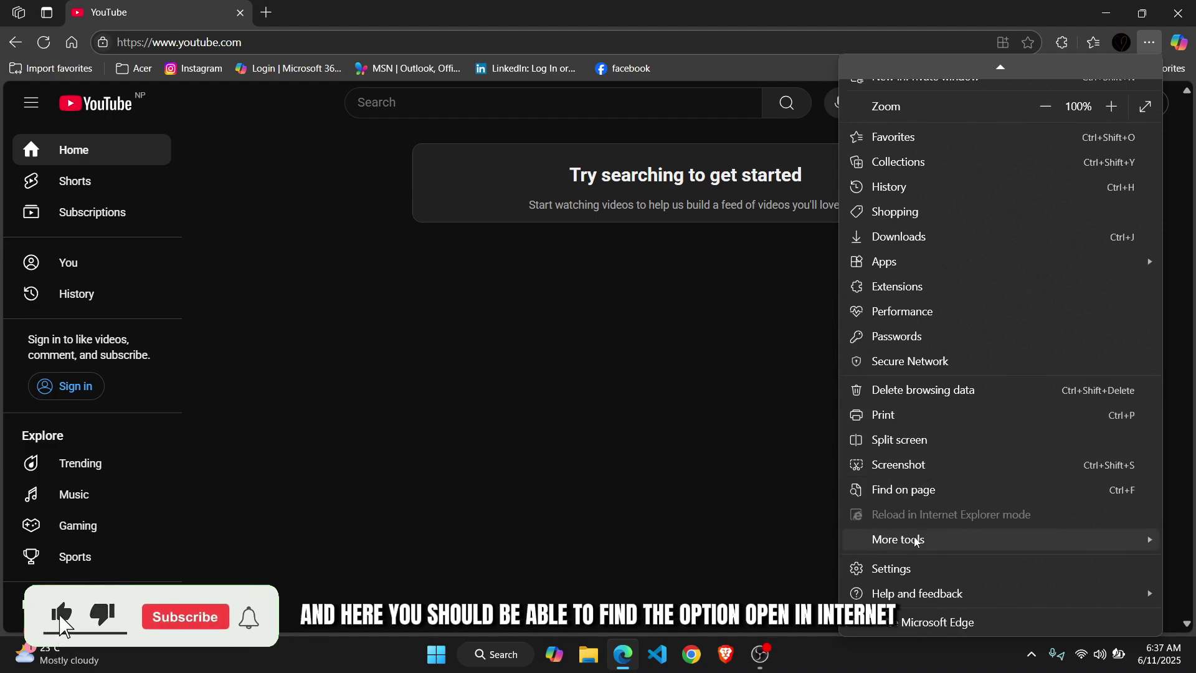
scroll(943, 488, up, 2)
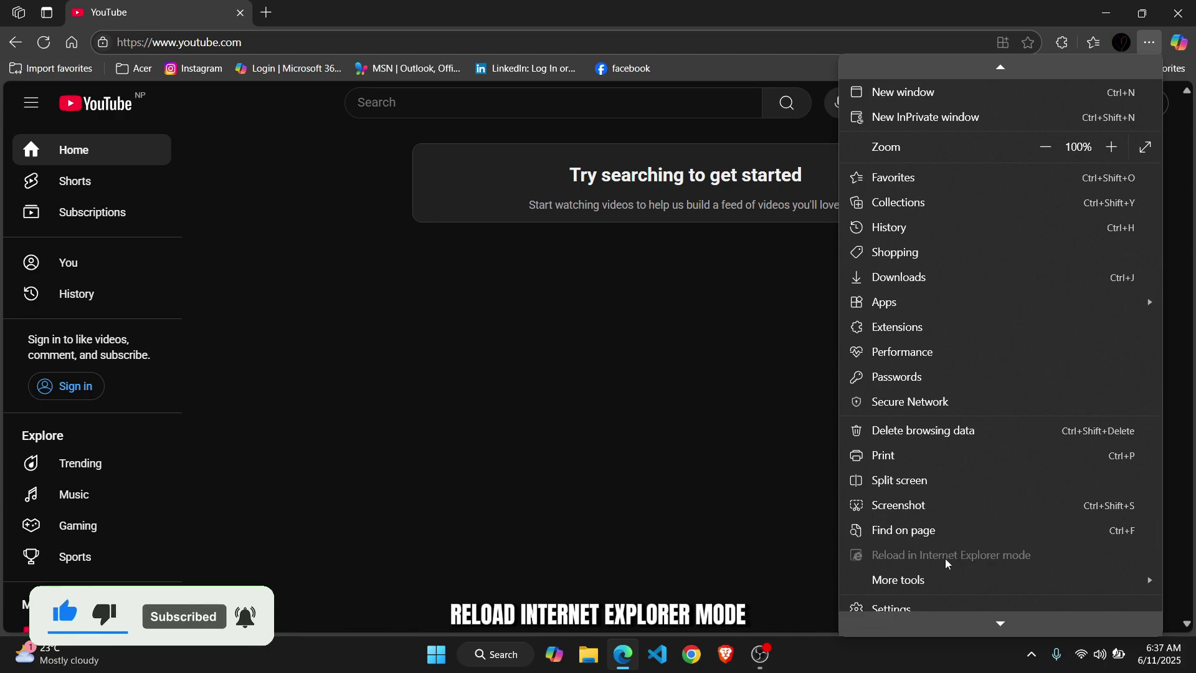
click(586, 474)
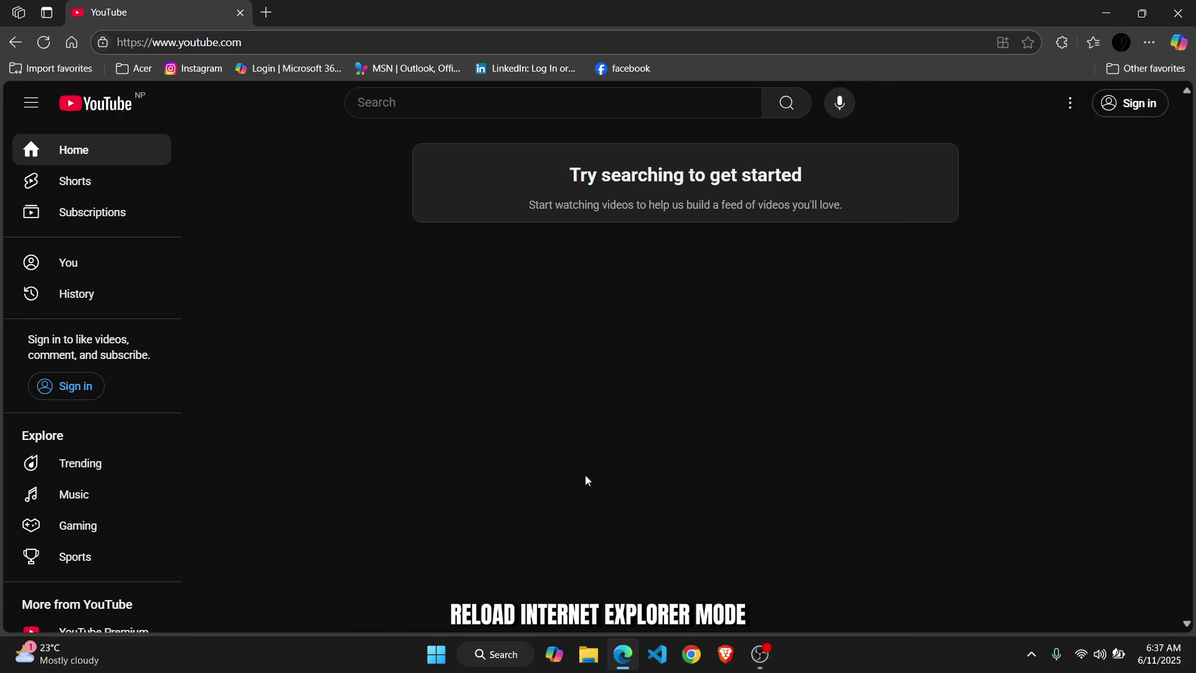
- Open Edge Settings in a new tab and go to Default browser
click(268, 13)
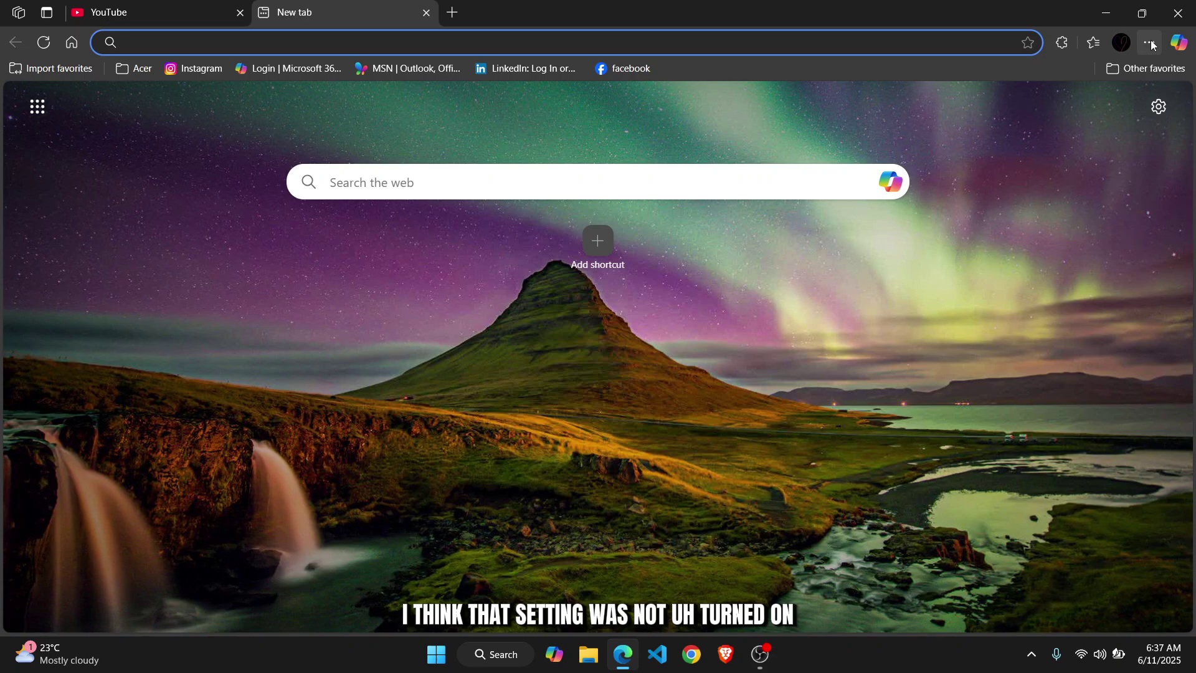
click(1149, 42)
scroll(932, 506, down, 1)
click(891, 584)
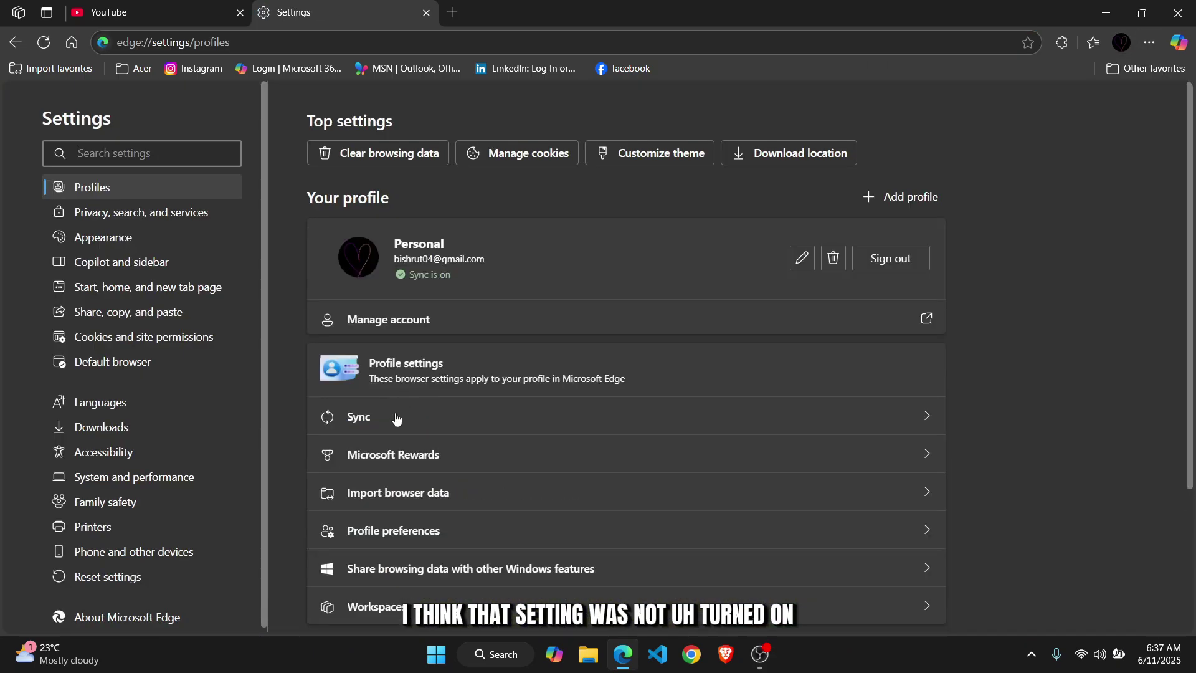
click(111, 363)
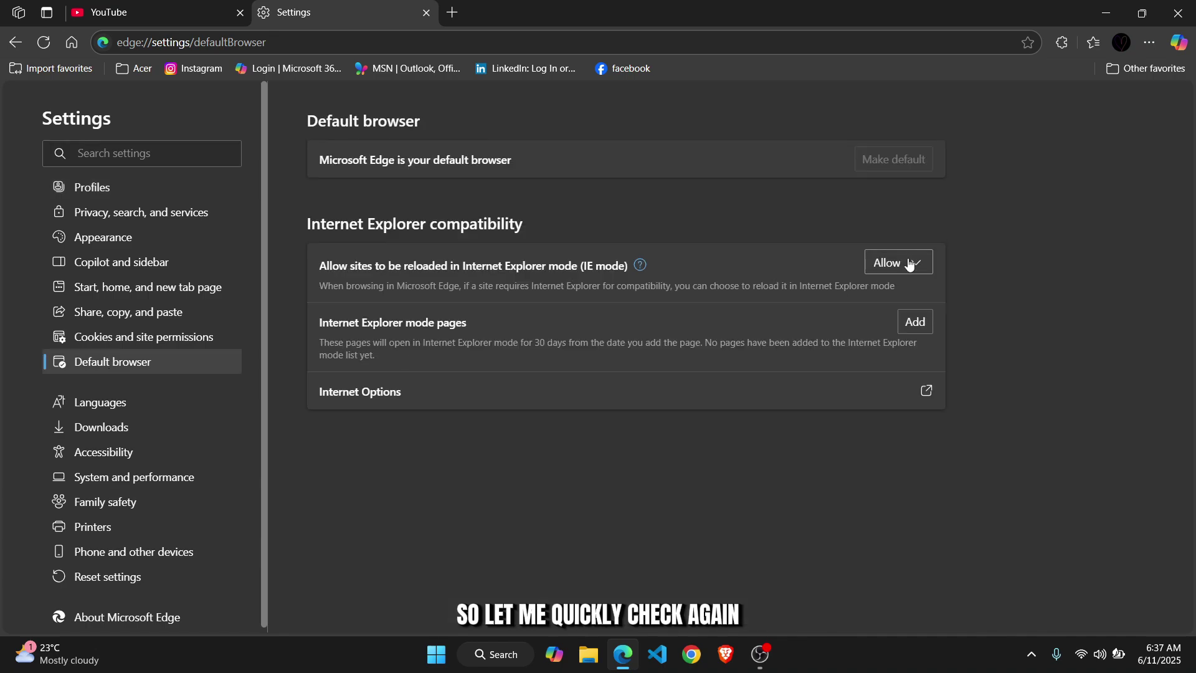
- Cycle IE mode reloading through Allow, Default and back to Allow, then restart Edge
click(907, 263)
click(888, 289)
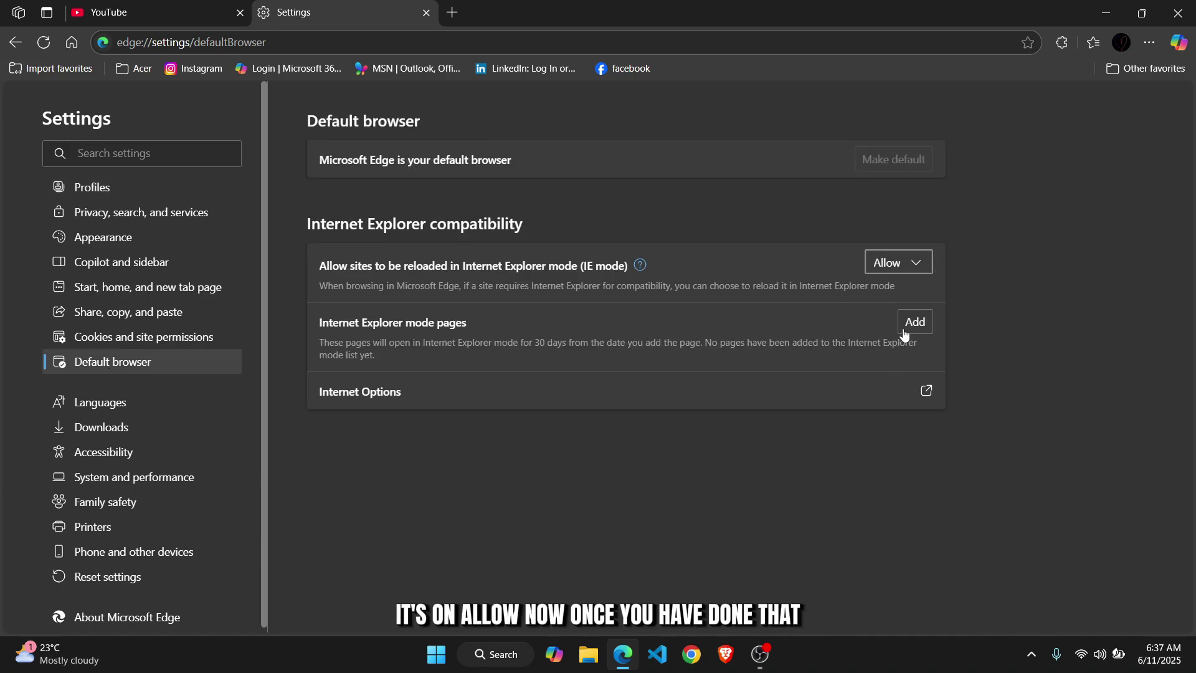
click(890, 262)
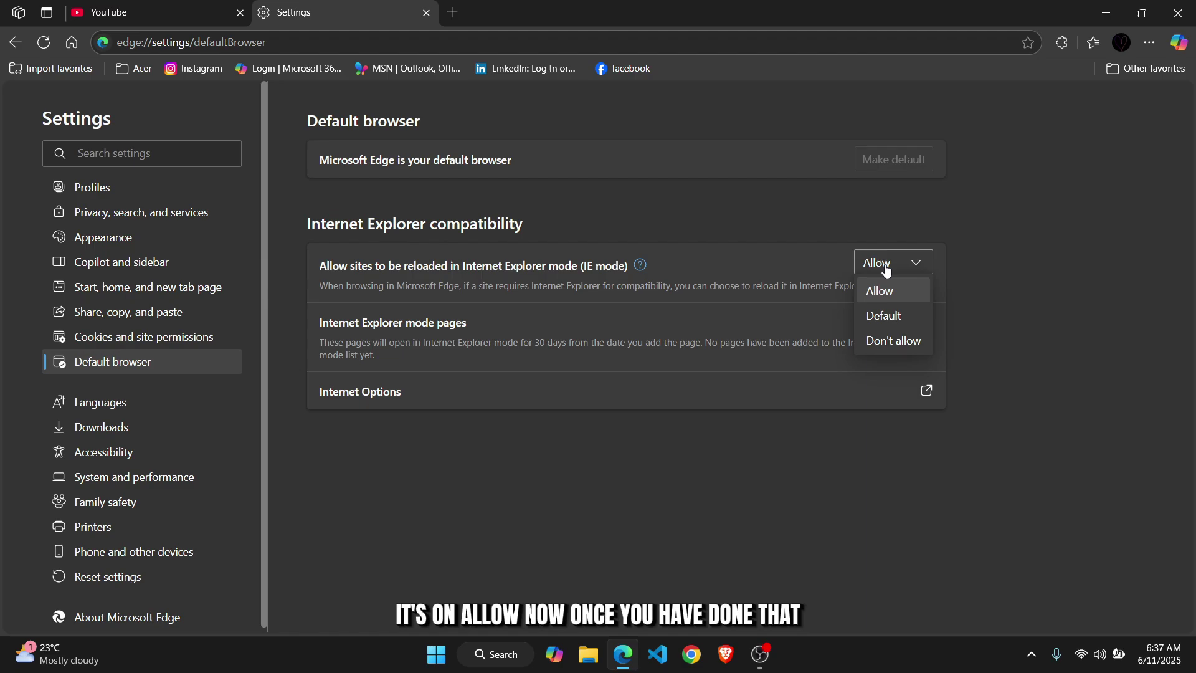
click(894, 317)
click(894, 263)
click(881, 291)
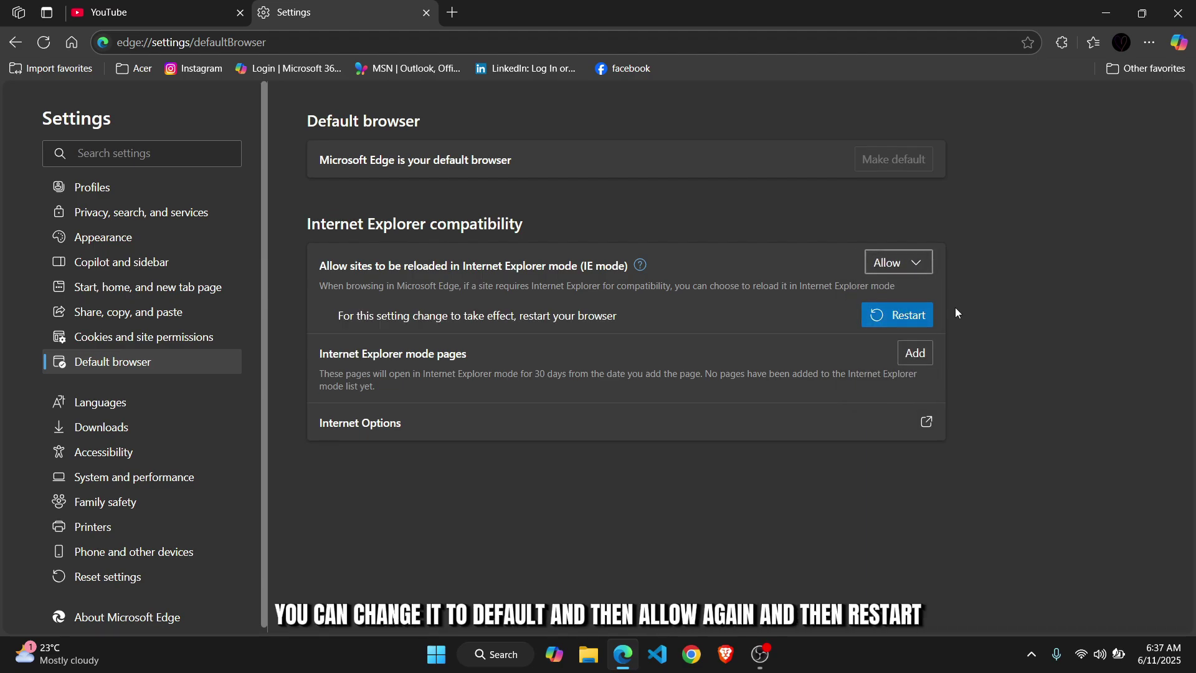
click(897, 316)
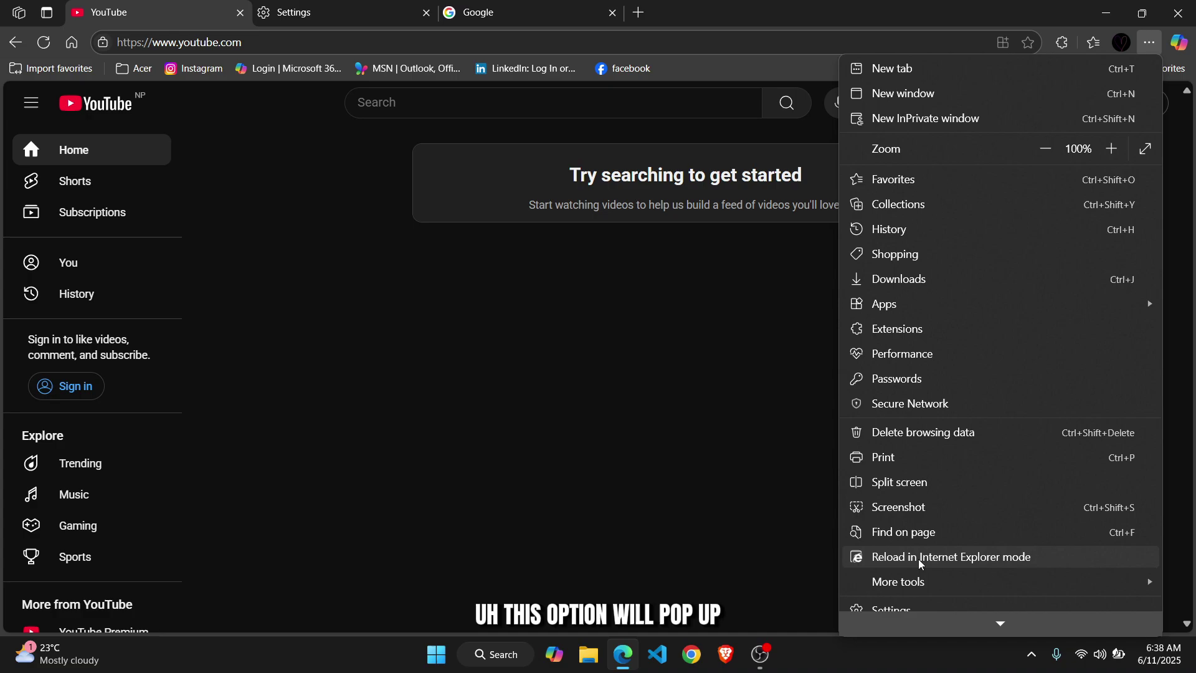
- Reload YouTube in Internet Explorer mode and dismiss the IE mode notice
click(935, 557)
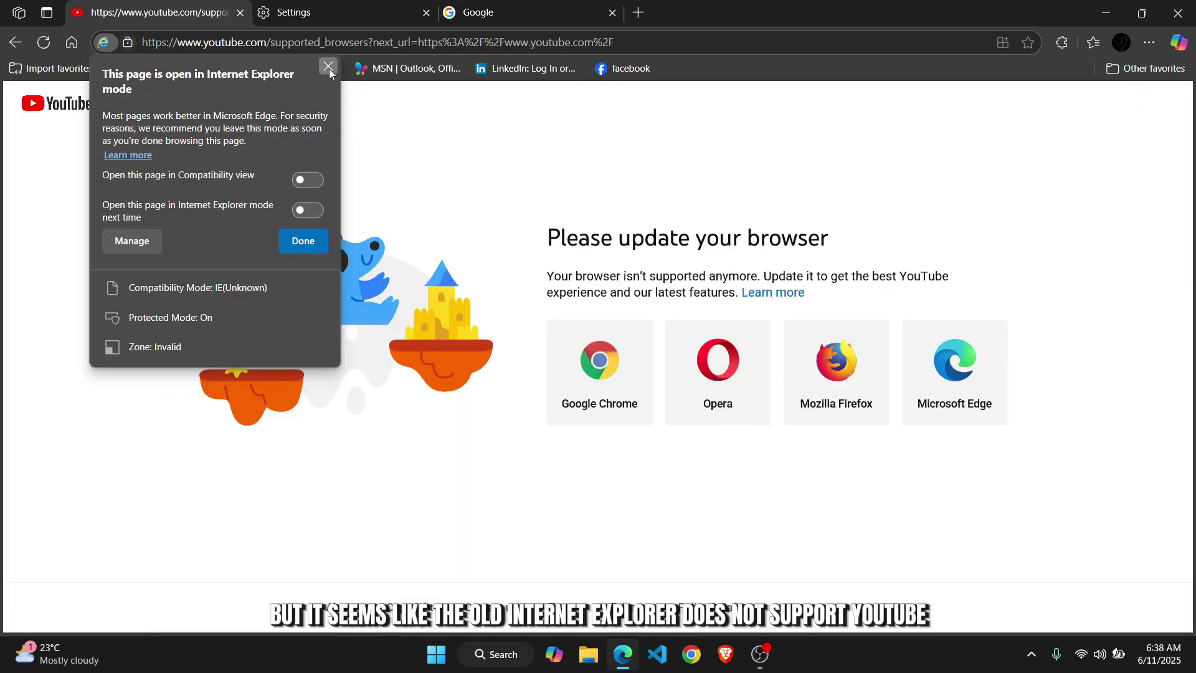
click(329, 69)
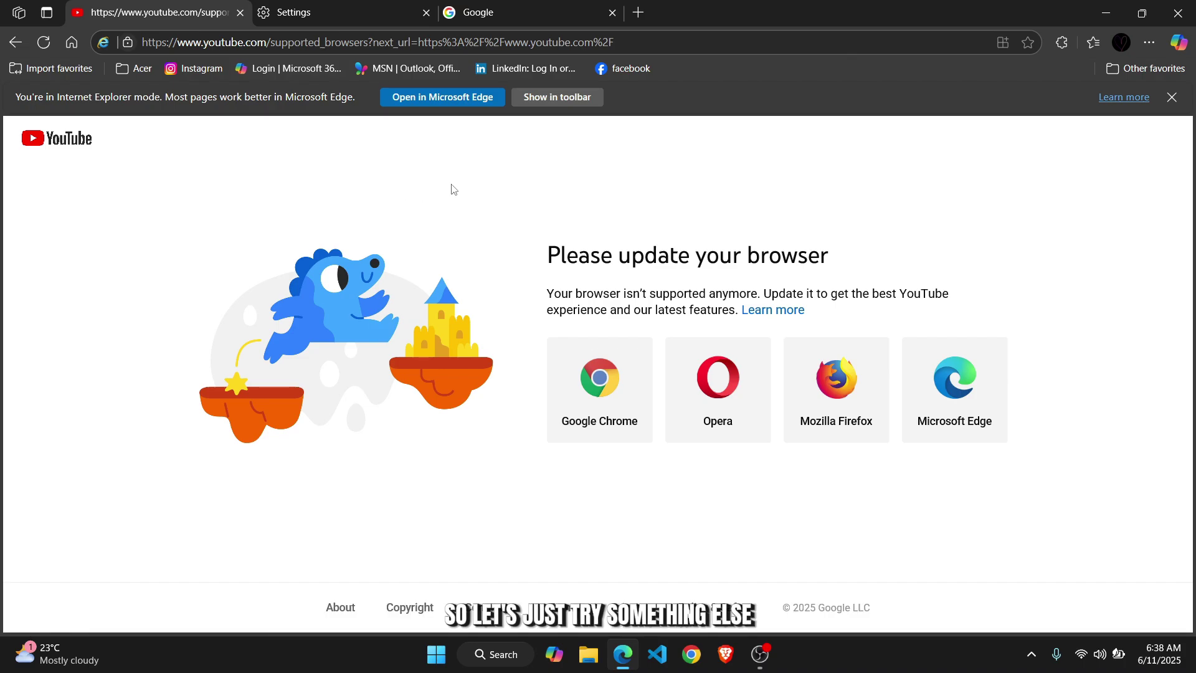
- Reload the Google tab in Internet Explorer mode and dismiss the IE mode notice
click(486, 12)
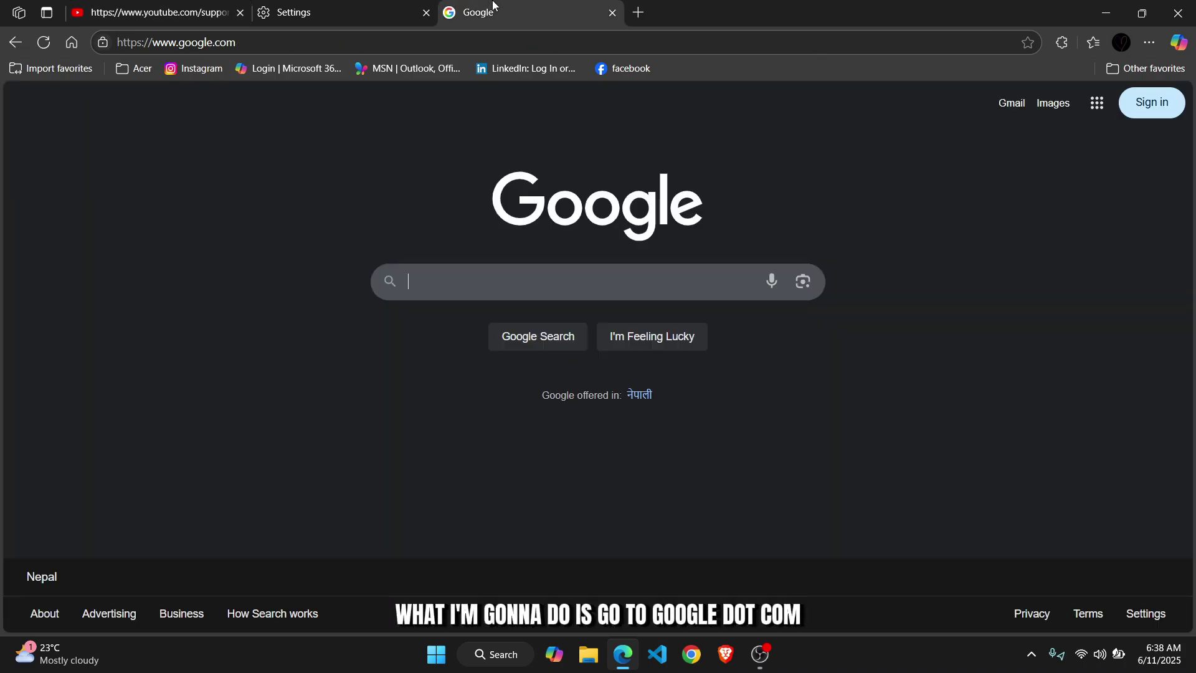
click(1152, 47)
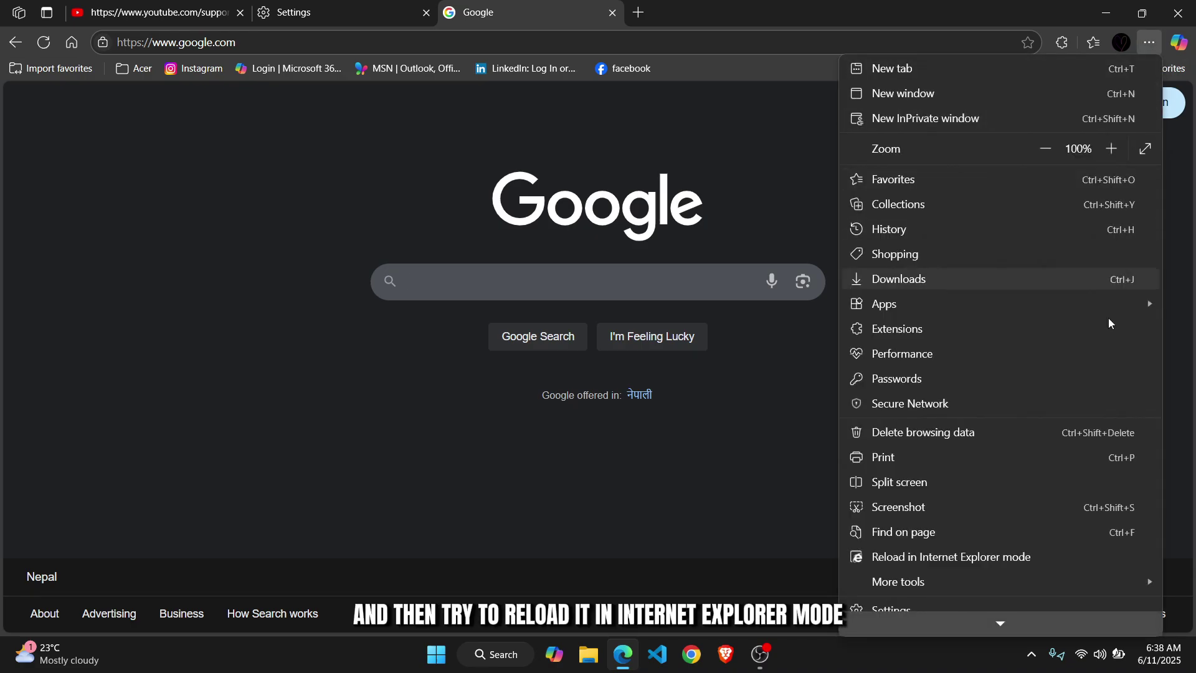
click(974, 557)
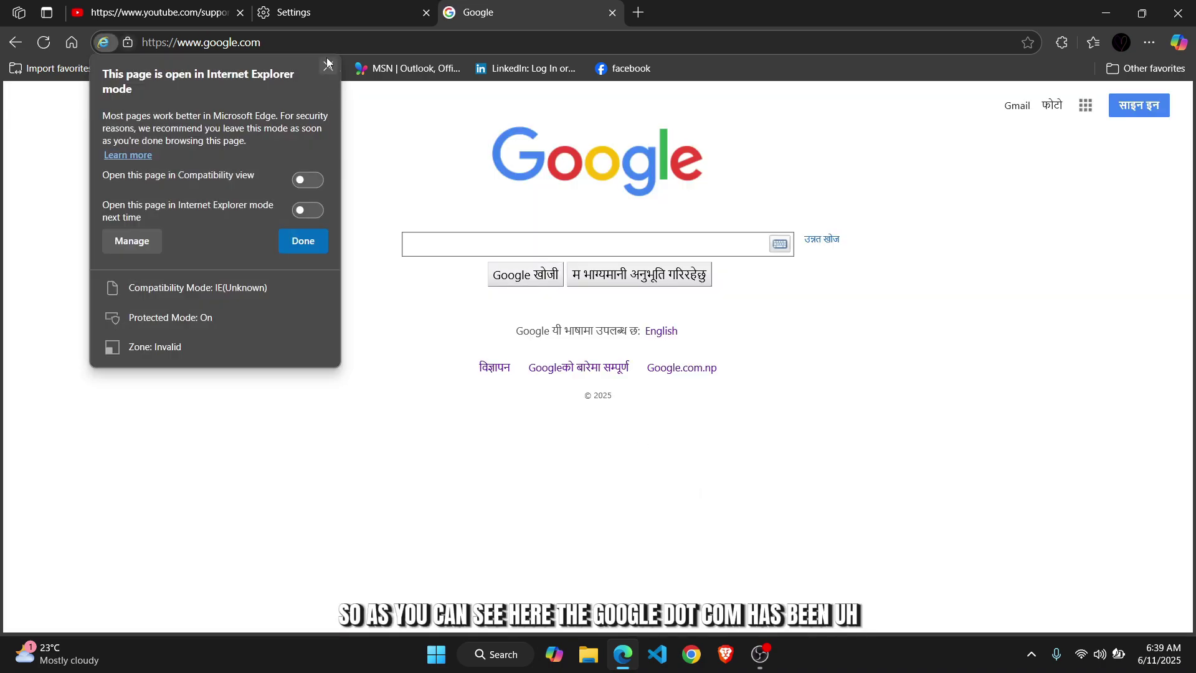
click(328, 68)
- Highlight the older-style Google page content twice, then clear the selection
drag(553, 248, 760, 550)
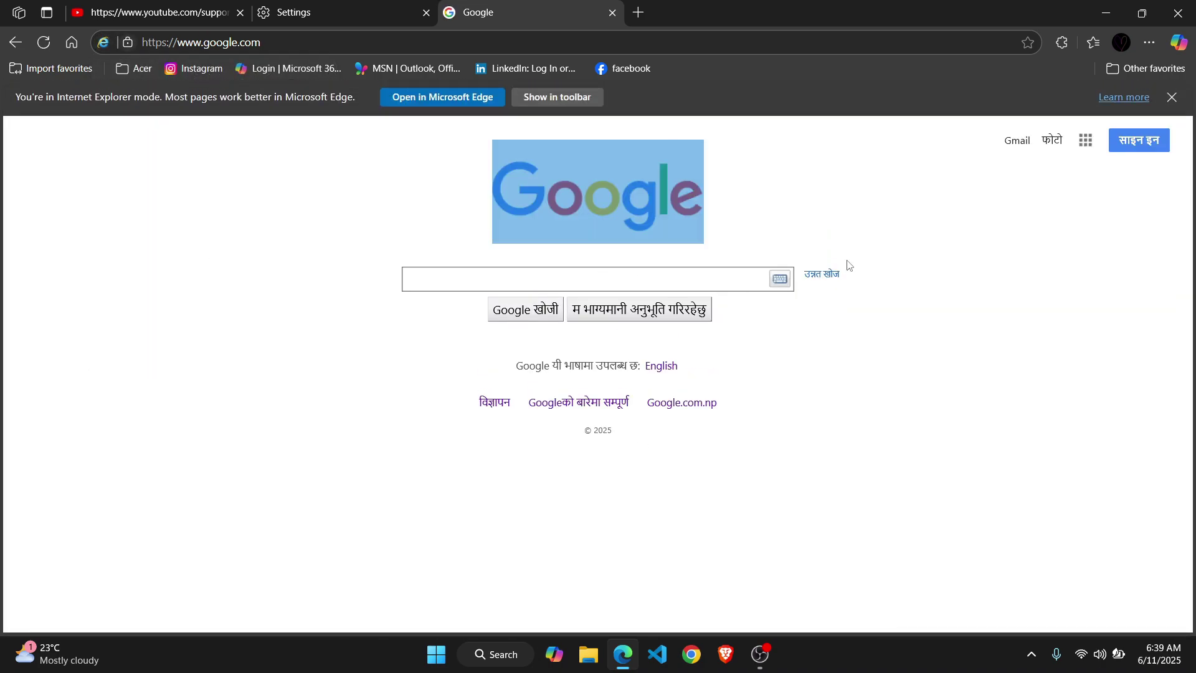
drag(827, 484, 787, 230)
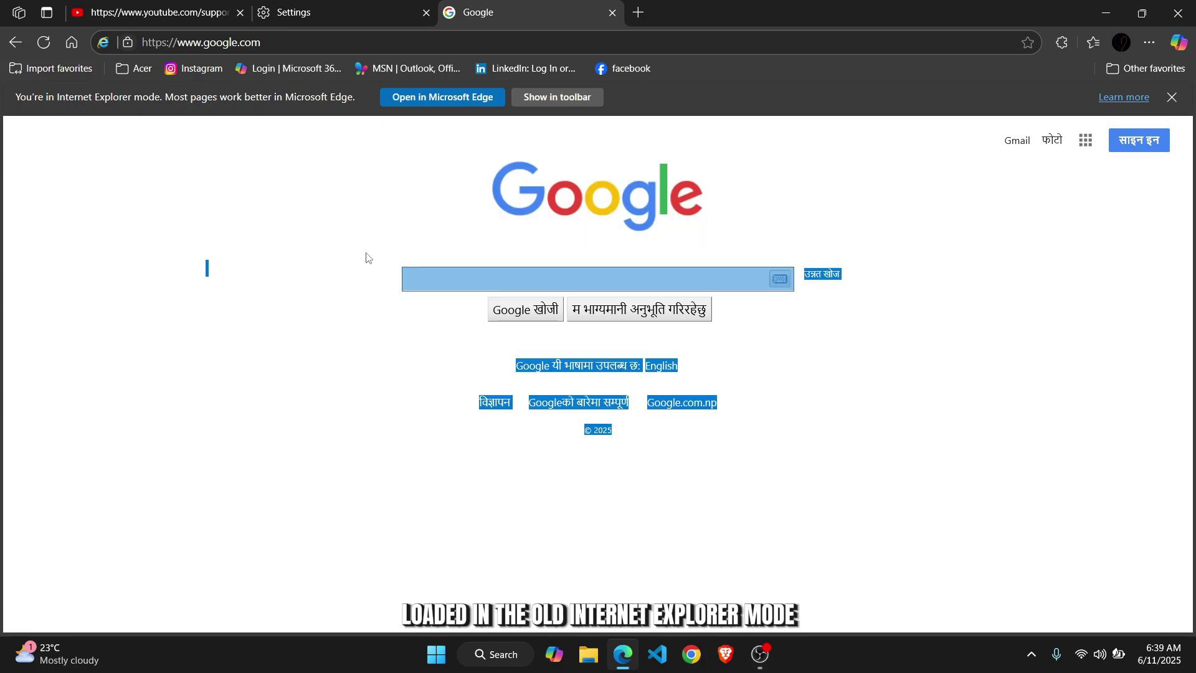
click(861, 227)
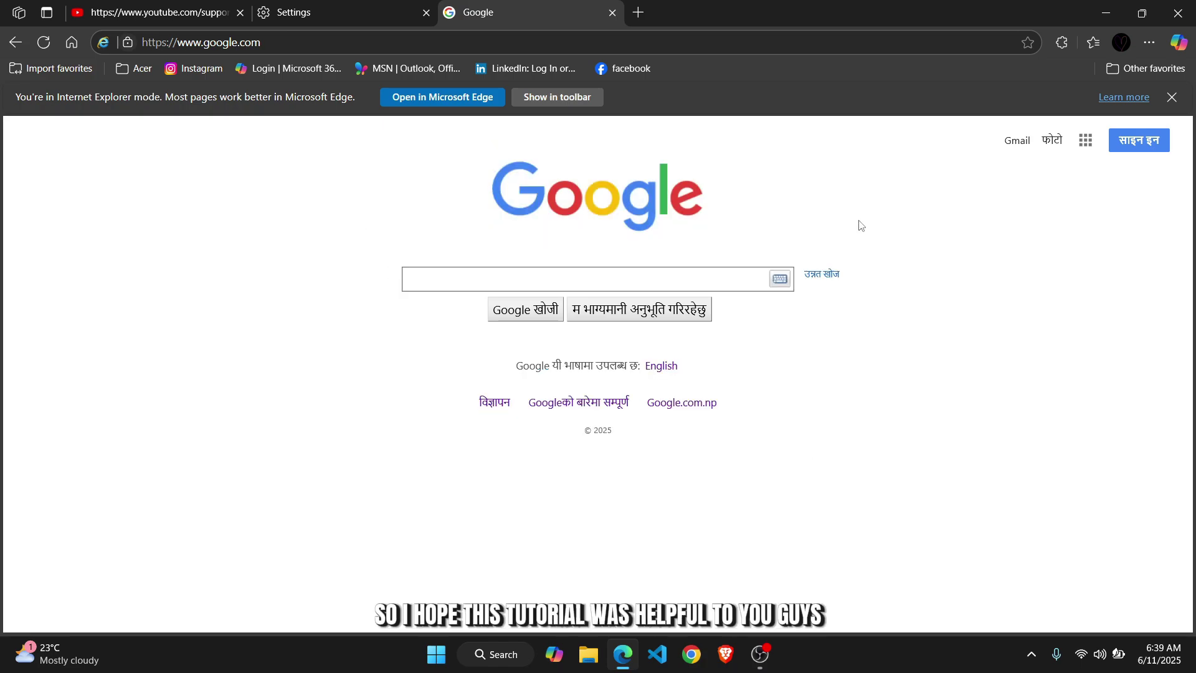